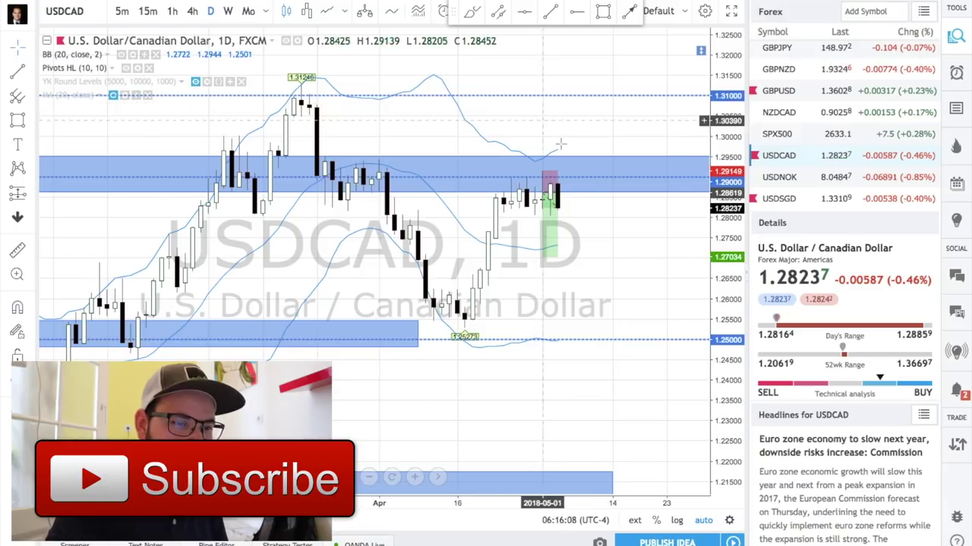
# Examine the short position and the surrounding price action at the 1.29 resistance zone on the daily USDCAD chart.
pyautogui.scroll(-4, 590, 177)
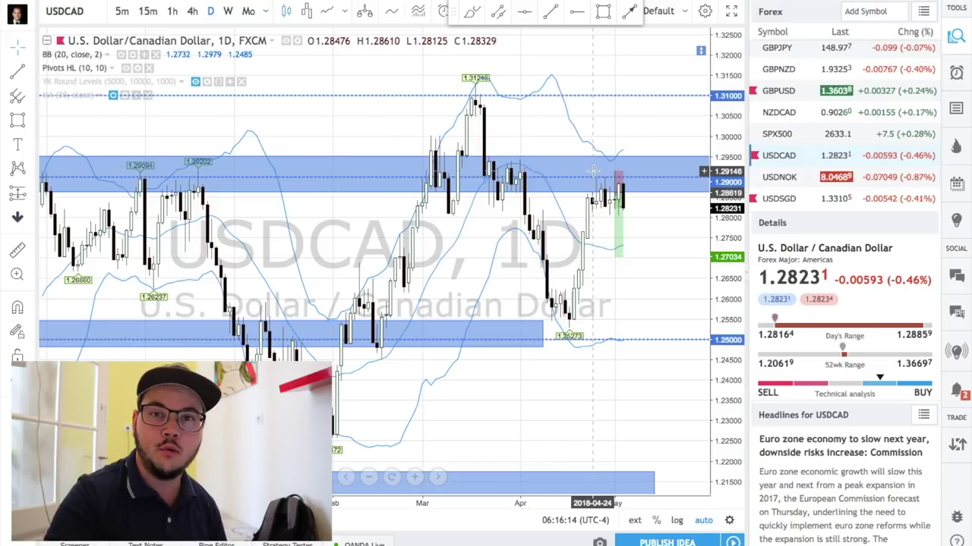
pyautogui.hscroll(3, 583, 204)
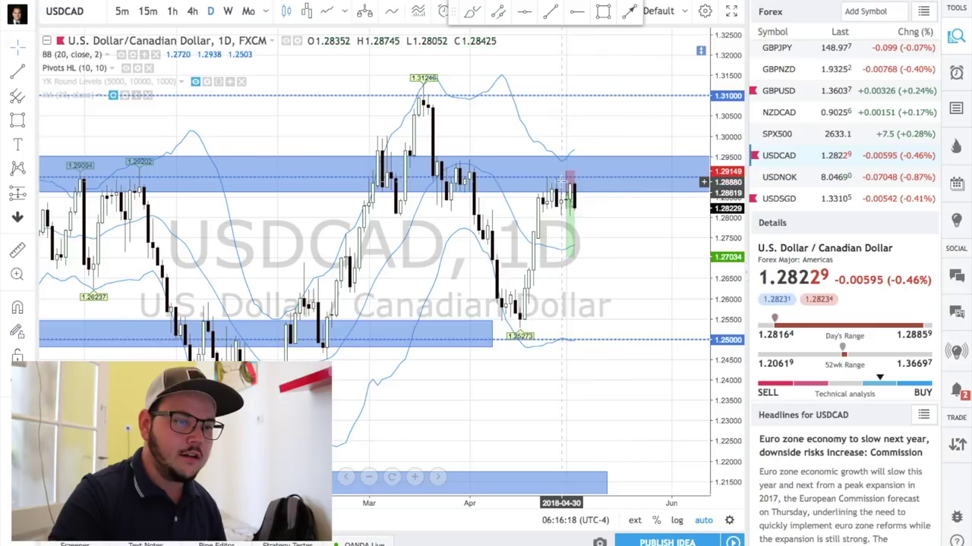
pyautogui.scroll(5, 562, 182)
pyautogui.click(290, 237)
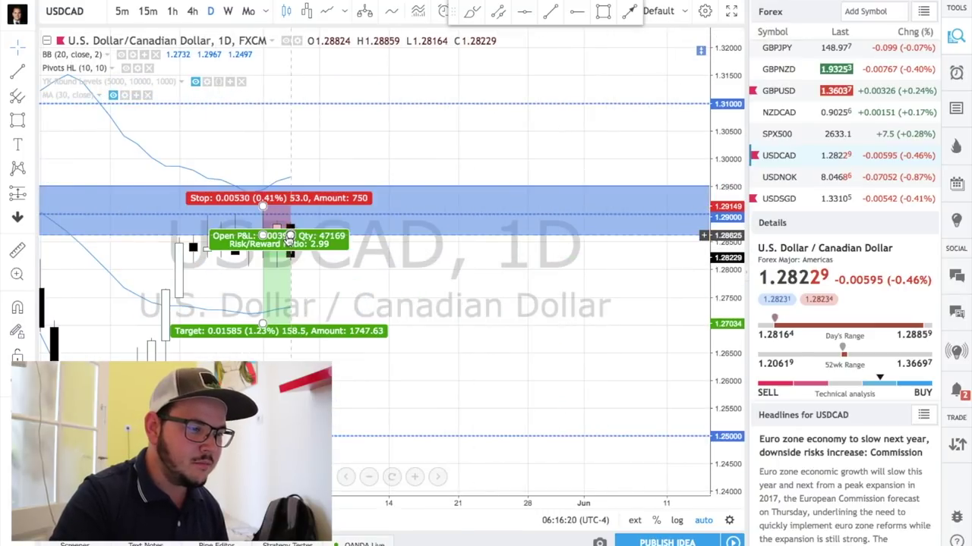
pyautogui.hscroll(-5, 288, 239)
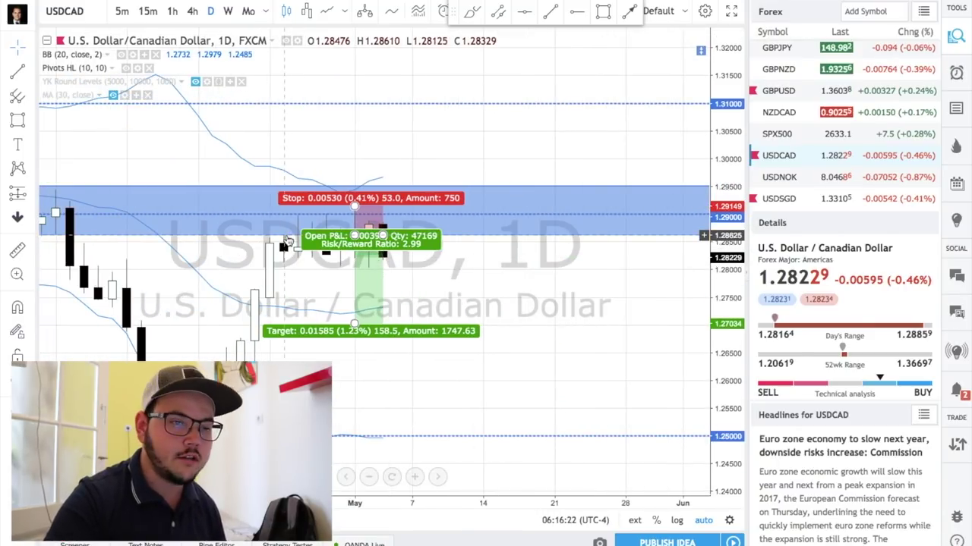
# Switch the USDCAD chart to the weekly timeframe and examine the recent candles around the 1.29 zone.
pyautogui.click(227, 11)
pyautogui.scroll(-5, 340, 169)
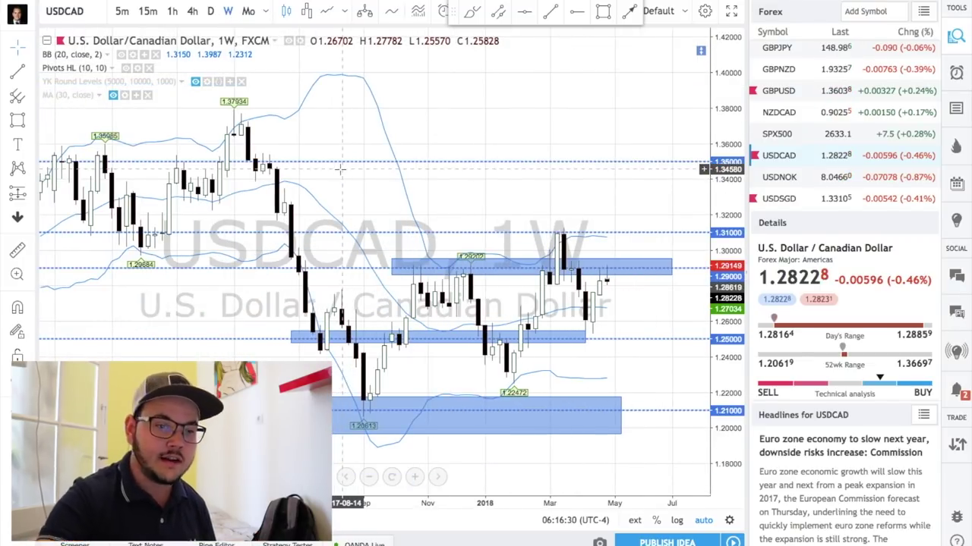
pyautogui.hscroll(6, 353, 276)
pyautogui.scroll(3, 350, 277)
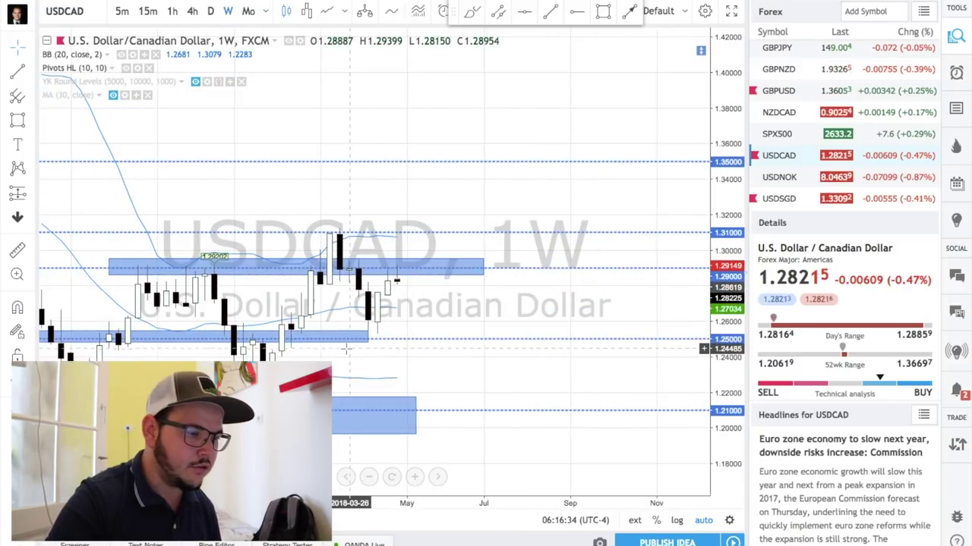
pyautogui.scroll(-5, 345, 349)
pyautogui.scroll(4, 345, 349)
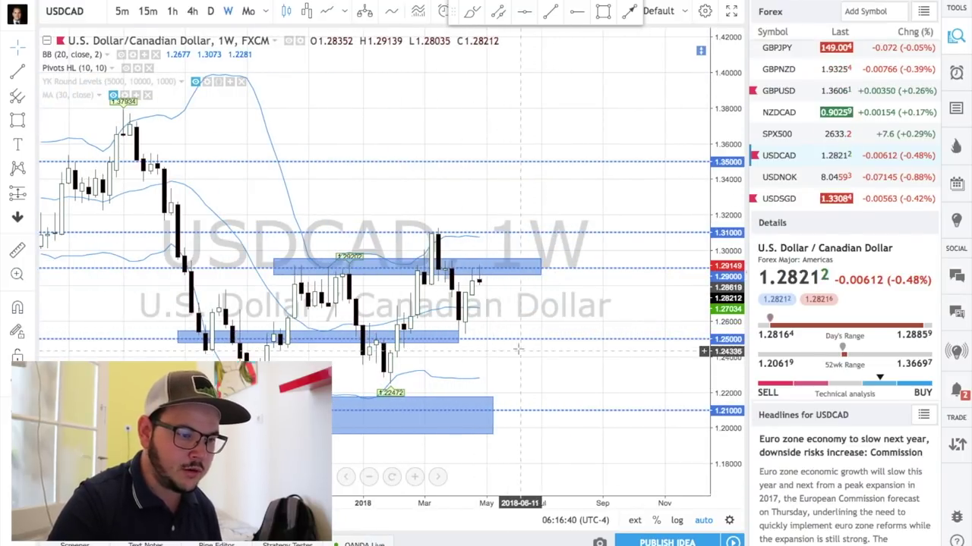
# Review the longer weekly price history, comparing earlier highs and lows with the 1.29, 1.25 and 1.21 zones.
pyautogui.click(194, 340)
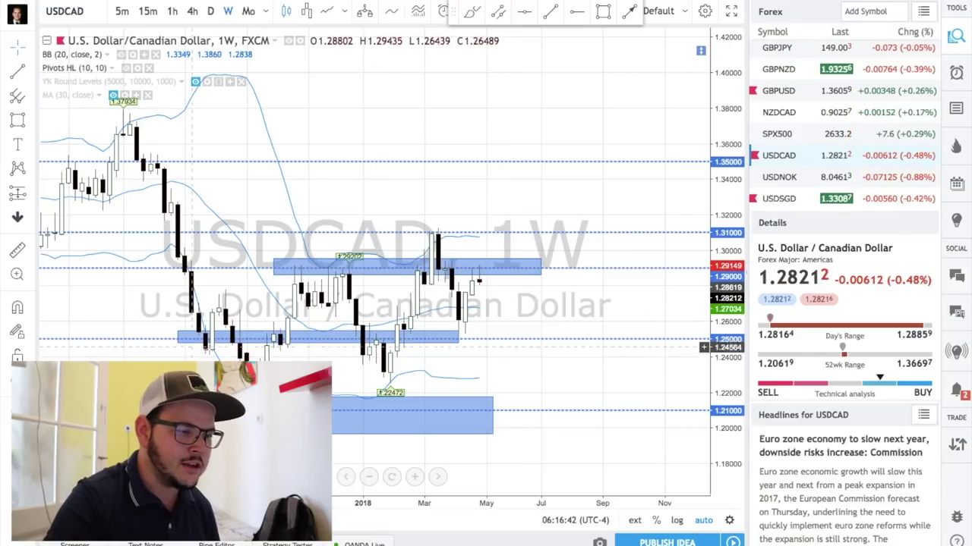
pyautogui.scroll(-4, 457, 324)
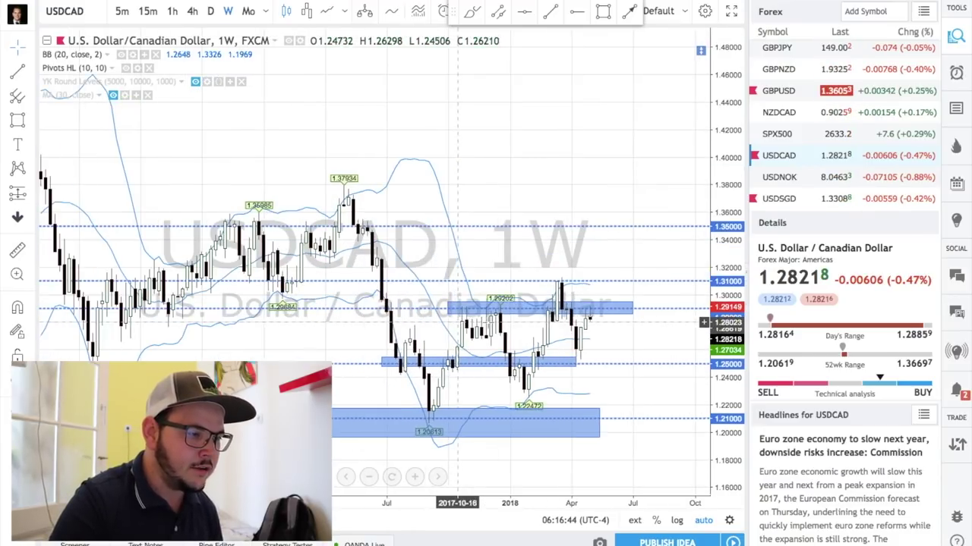
pyautogui.scroll(-5, 465, 326)
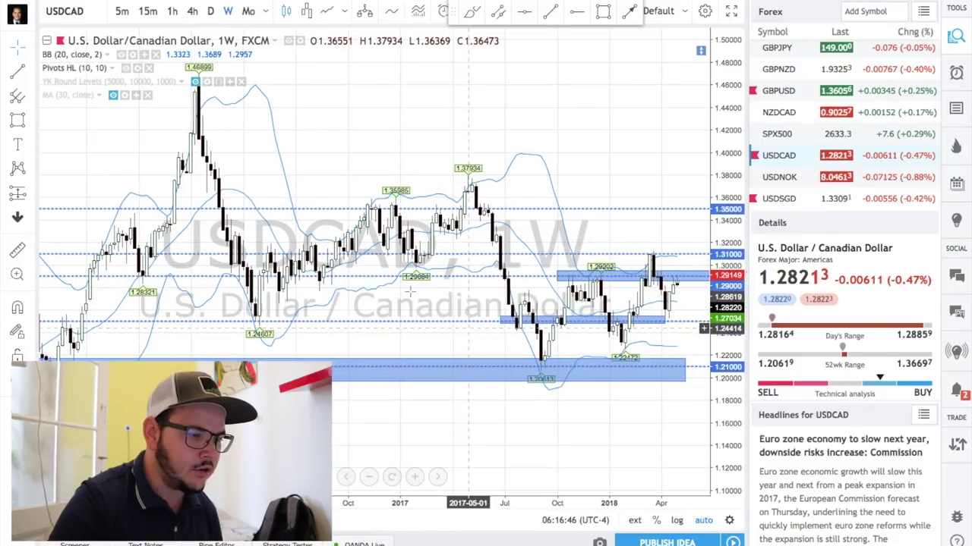
pyautogui.moveTo(383, 283); pyautogui.dragTo(322, 285)
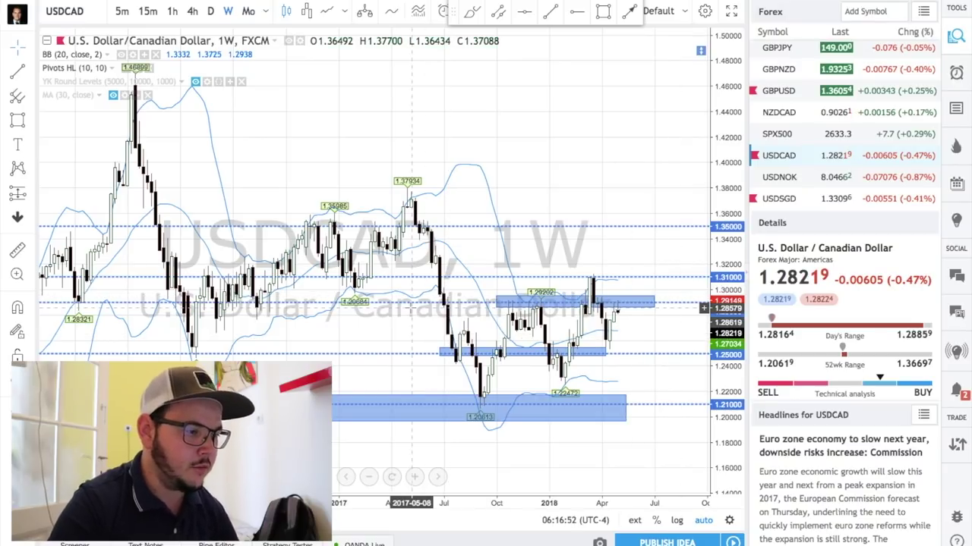
pyautogui.hscroll(-5, 410, 307)
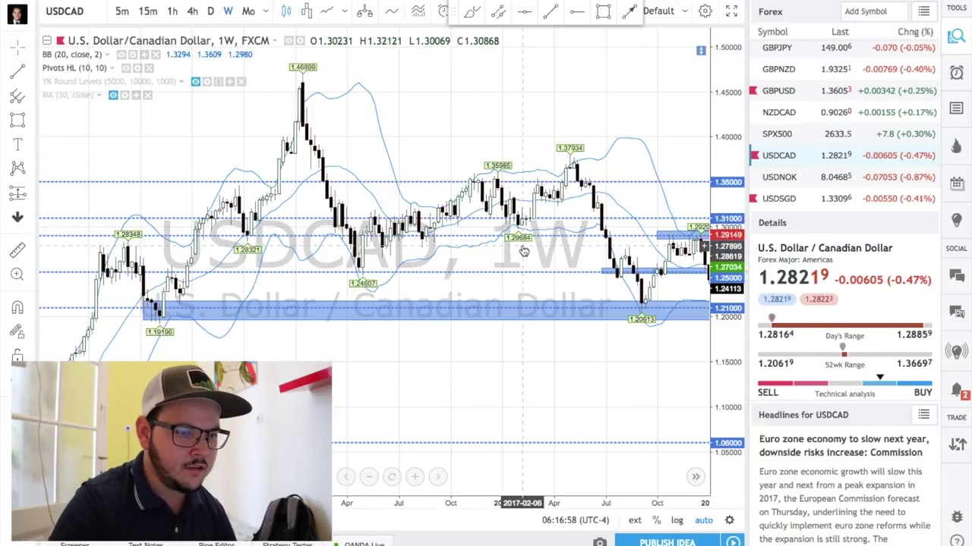
pyautogui.scroll(3, 523, 249)
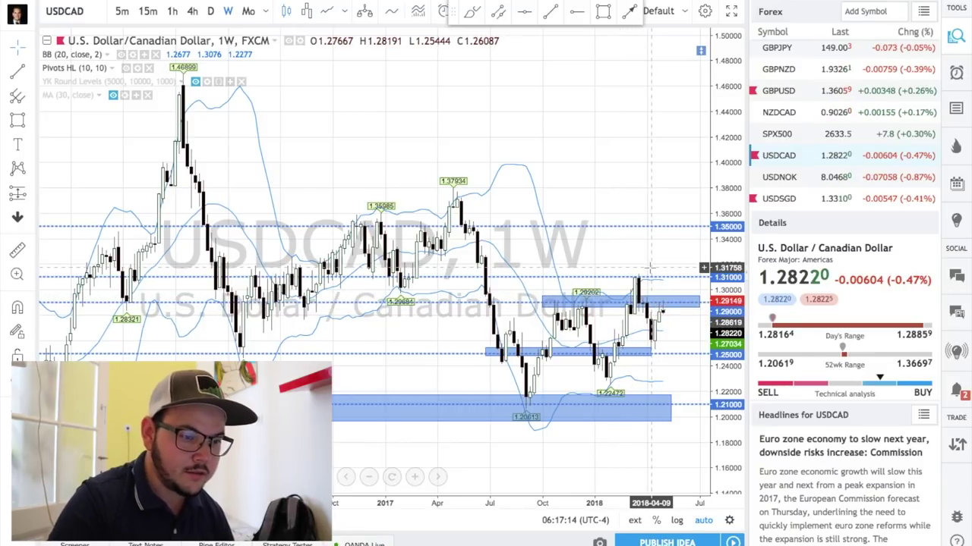
pyautogui.moveTo(678, 358); pyautogui.dragTo(643, 314)
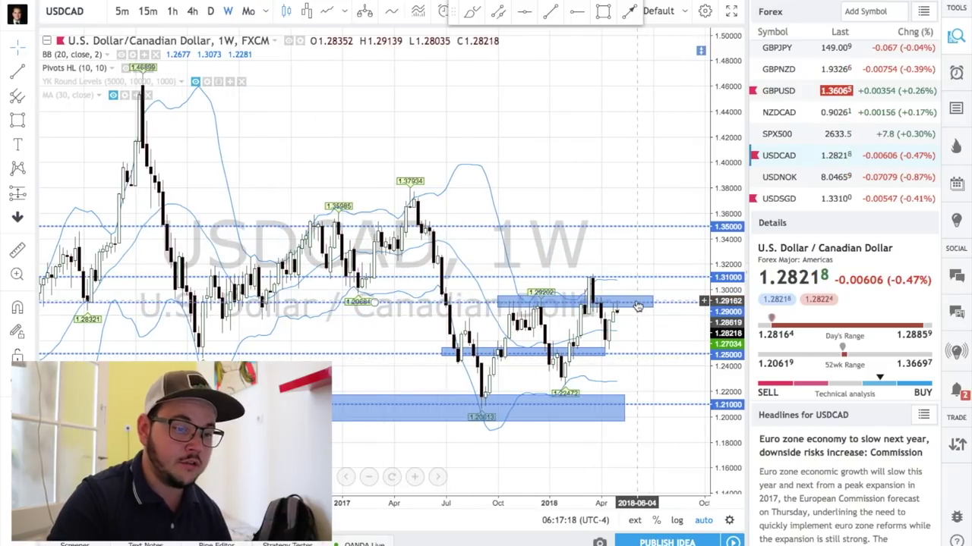
pyautogui.click(620, 301)
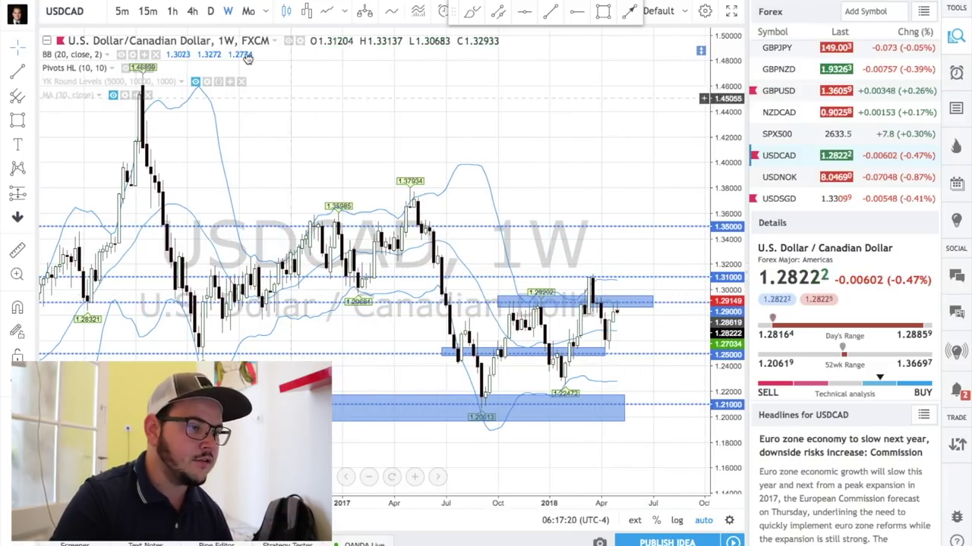
# Set the chart to the daily timeframe and compare the earlier swing highs in the 1.29 zone with current price.
pyautogui.click(211, 12)
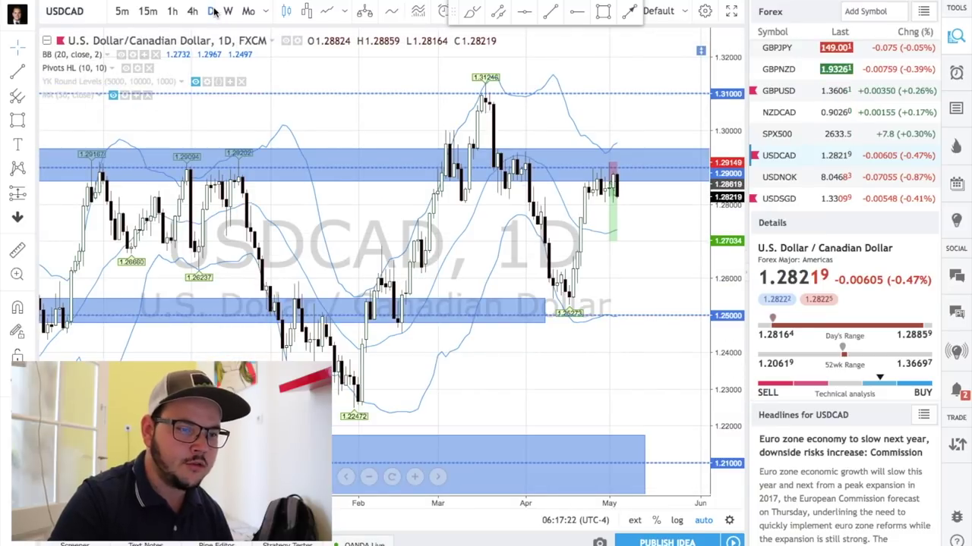
pyautogui.scroll(-3, 227, 121)
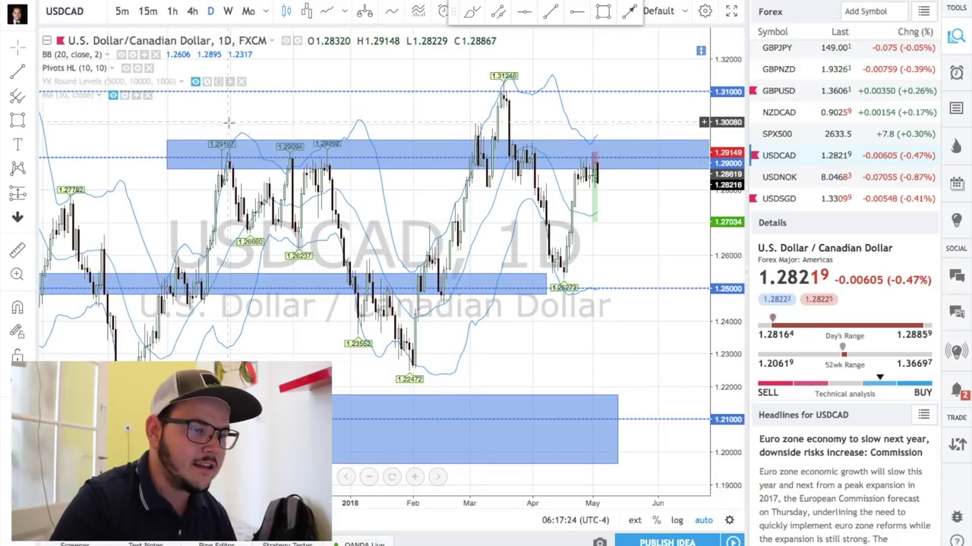
pyautogui.scroll(-2, 223, 163)
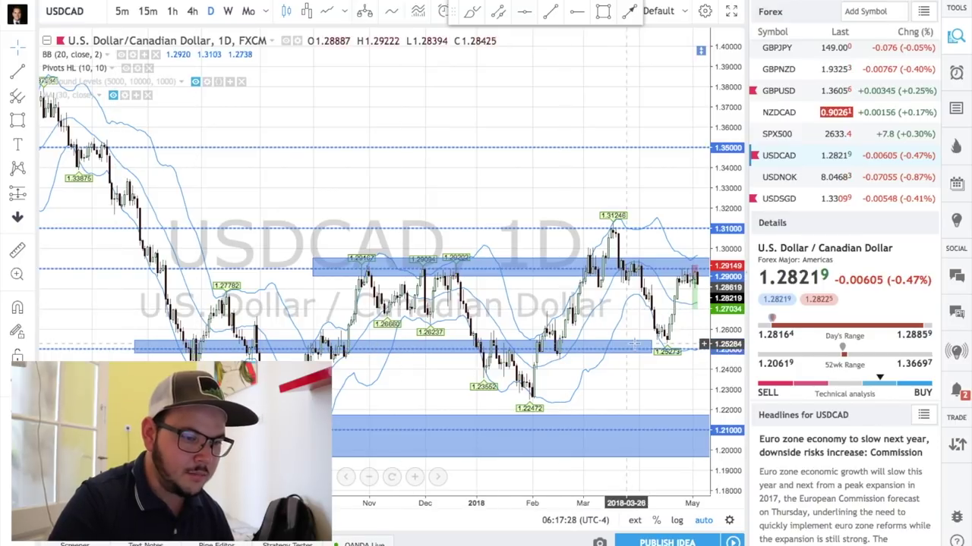
pyautogui.hscroll(3, 661, 391)
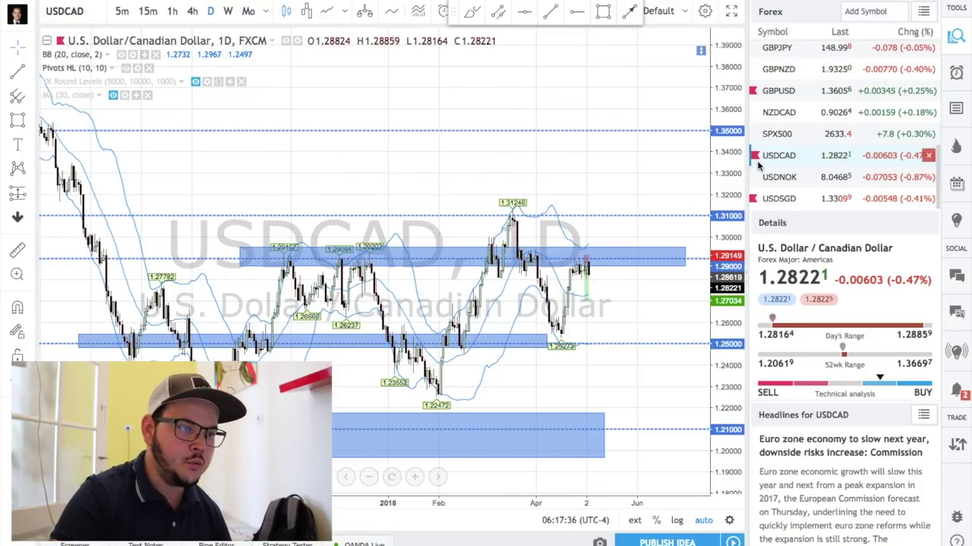
# Step down through the 4-hour to the 1-hour timeframe and examine the price action leading up to the short position.
pyautogui.click(192, 11)
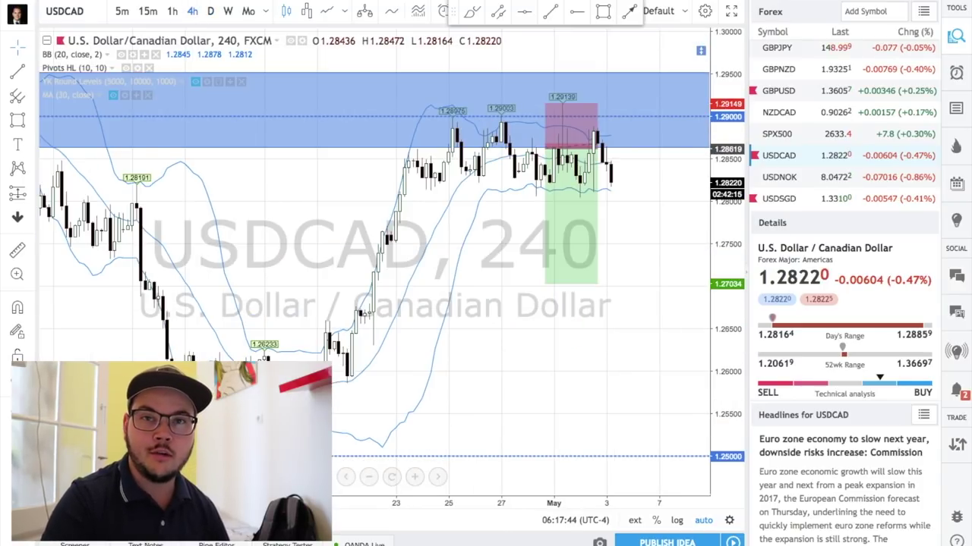
pyautogui.click(173, 17)
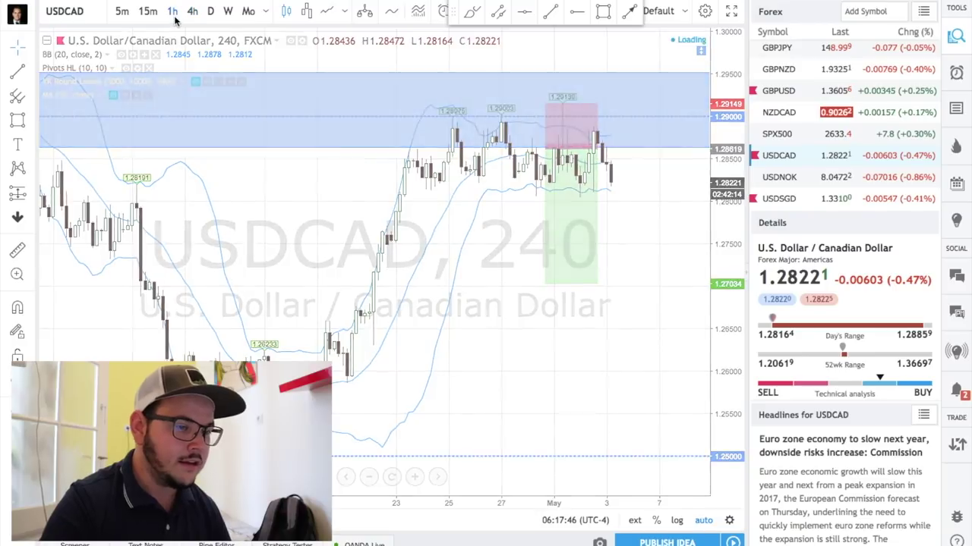
pyautogui.hscroll(-10, 249, 149)
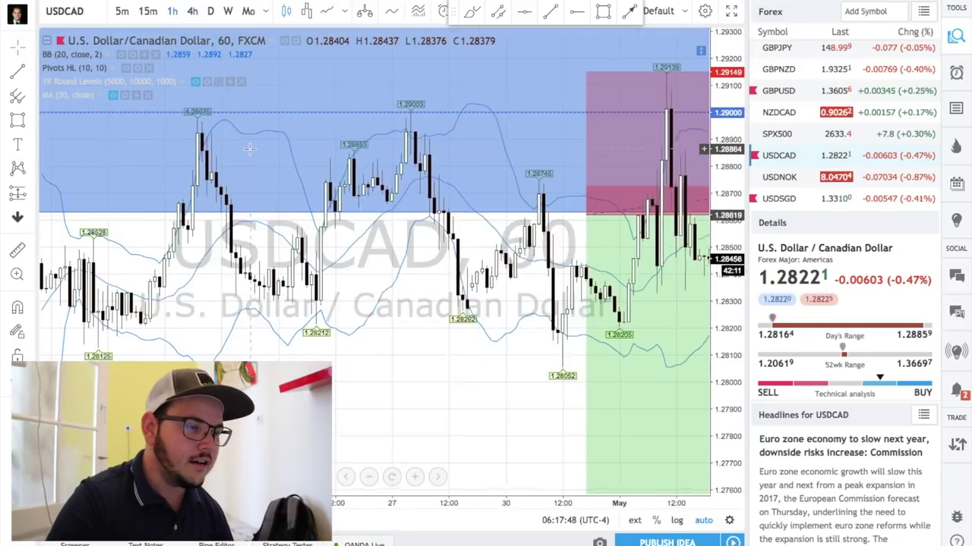
pyautogui.hscroll(5, 250, 149)
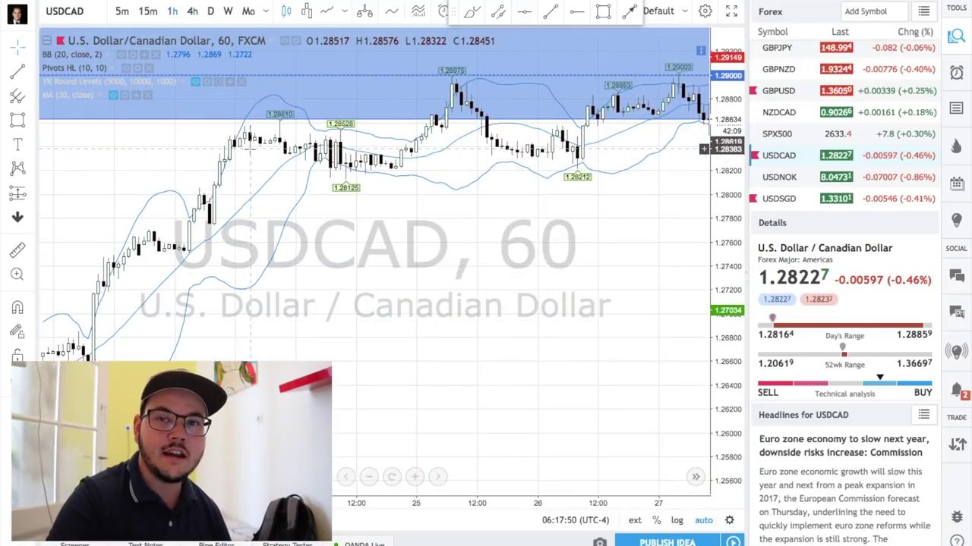
pyautogui.hscroll(10, 250, 149)
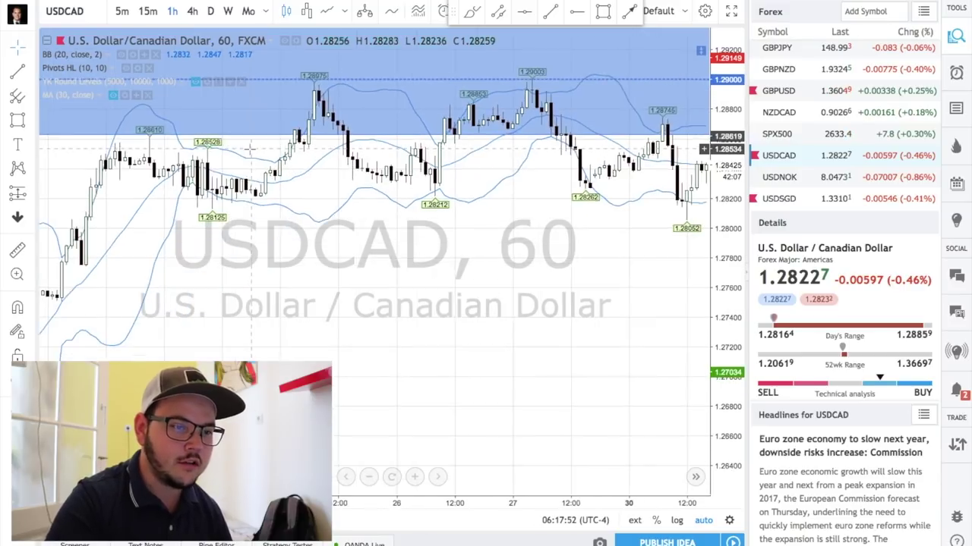
pyautogui.hscroll(-1, 251, 149)
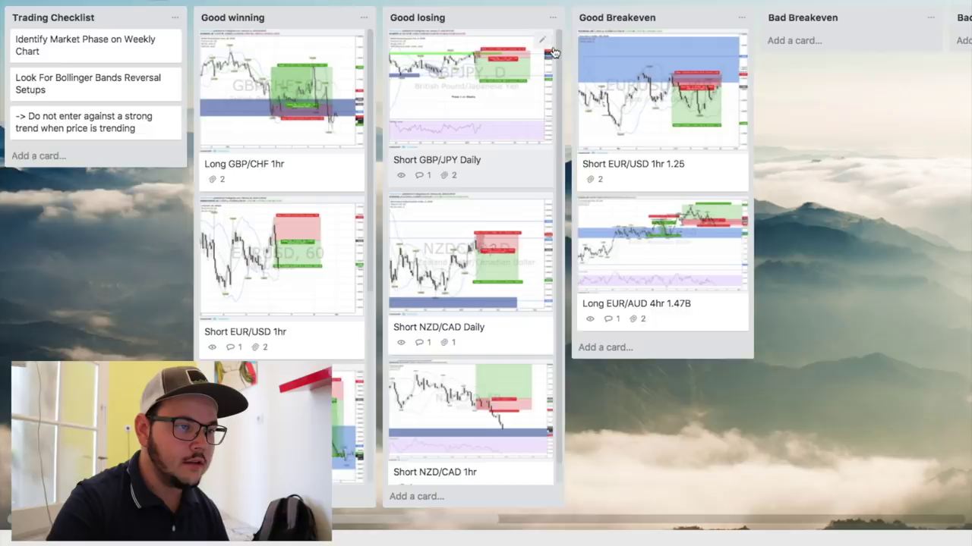
# On the Trello trading board, review the chart image attached to the Short USD/CAD 1.29 card in Missed Trades.
pyautogui.hscroll(10, 552, 51)
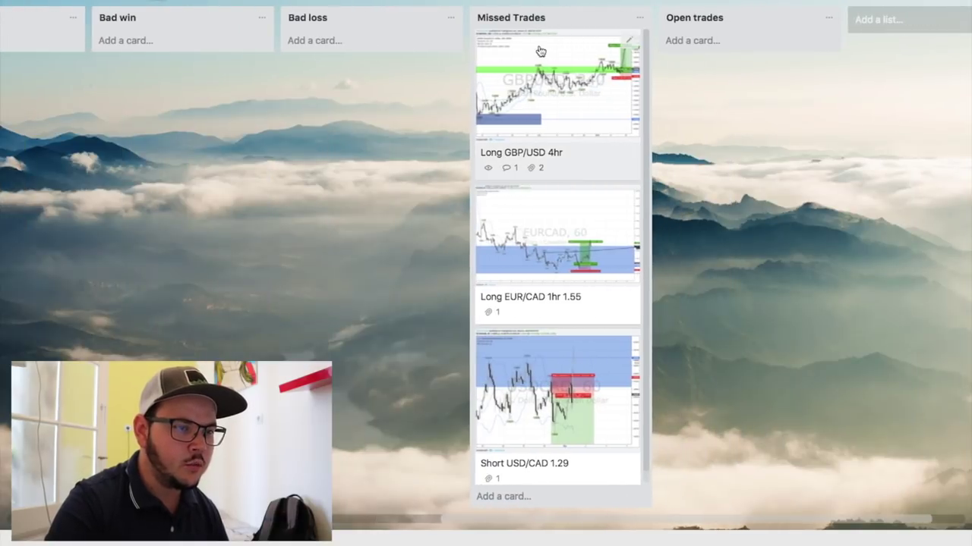
pyautogui.scroll(-1, 592, 381)
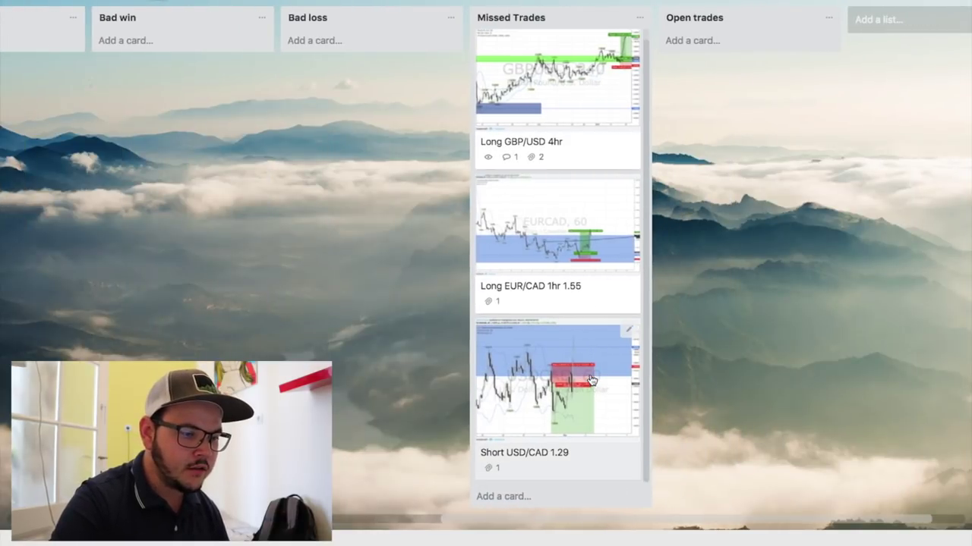
pyautogui.click(541, 393)
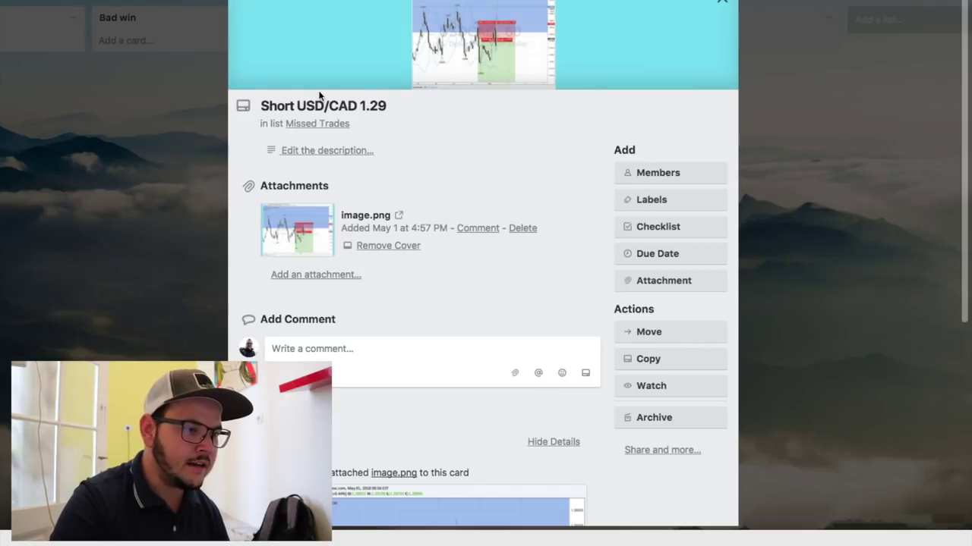
pyautogui.click(490, 32)
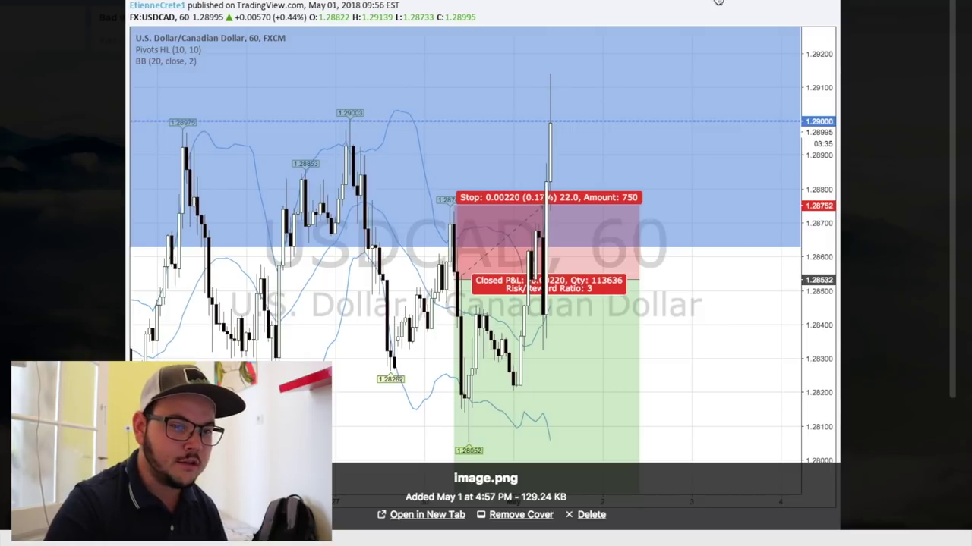
pyautogui.click(948, 2)
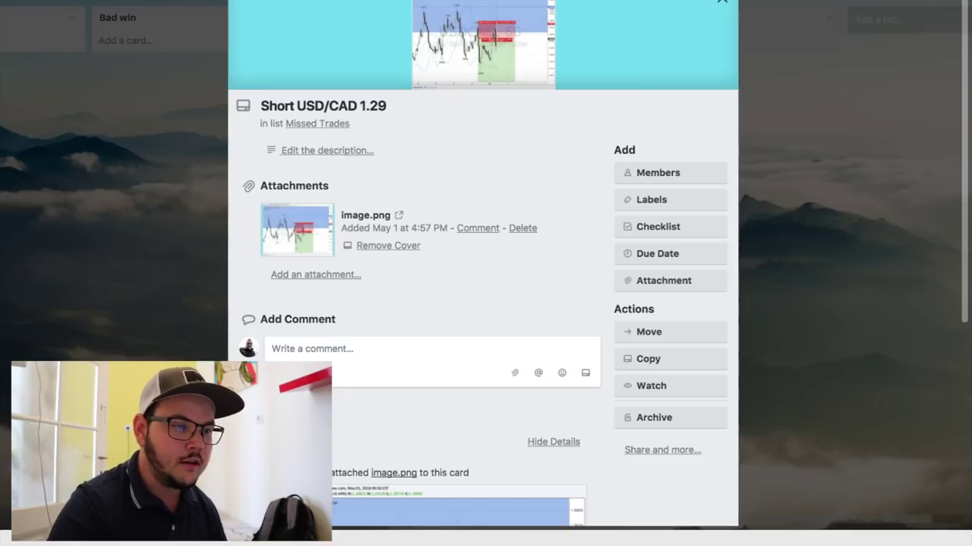
pyautogui.click(815, 38)
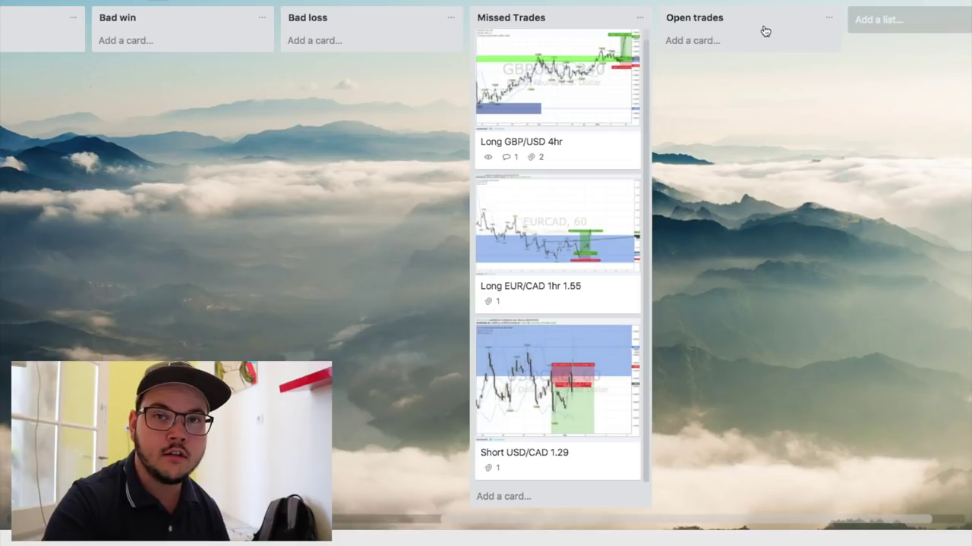
# Switch back to the 1-hour USDCAD chart in TradingView and bring the whole short position and latest candles into view.
pyautogui.hotkey('ctrl', 'Right')
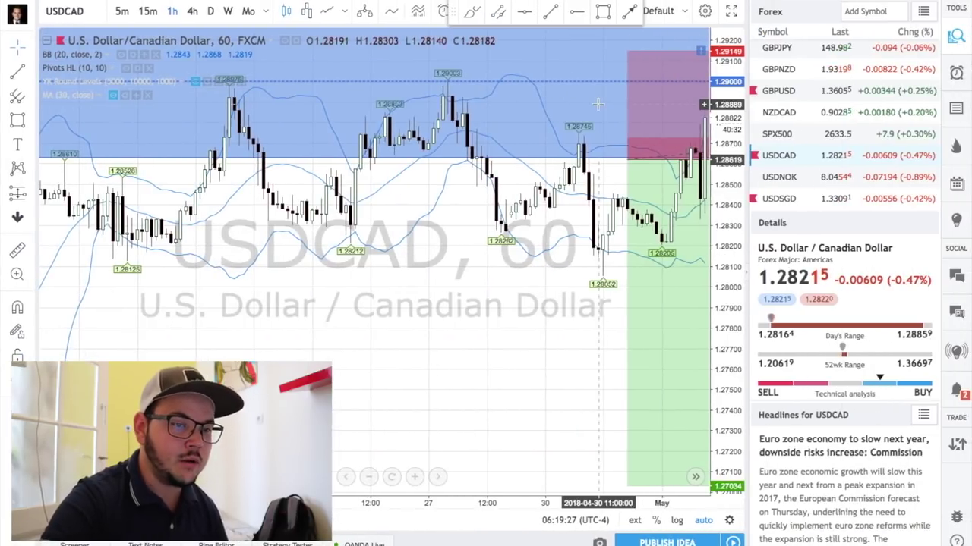
pyautogui.press('Right')
pyautogui.press('Right')
pyautogui.press('Right')
pyautogui.press('Right')
pyautogui.press('Right')
pyautogui.press('Right')
pyautogui.press('Right')
pyautogui.press('Right')
pyautogui.press('Right')
pyautogui.press('Right')
pyautogui.press('Right')
pyautogui.press('Right')
pyautogui.press('Right')
pyautogui.press('Right')
pyautogui.press('Right')
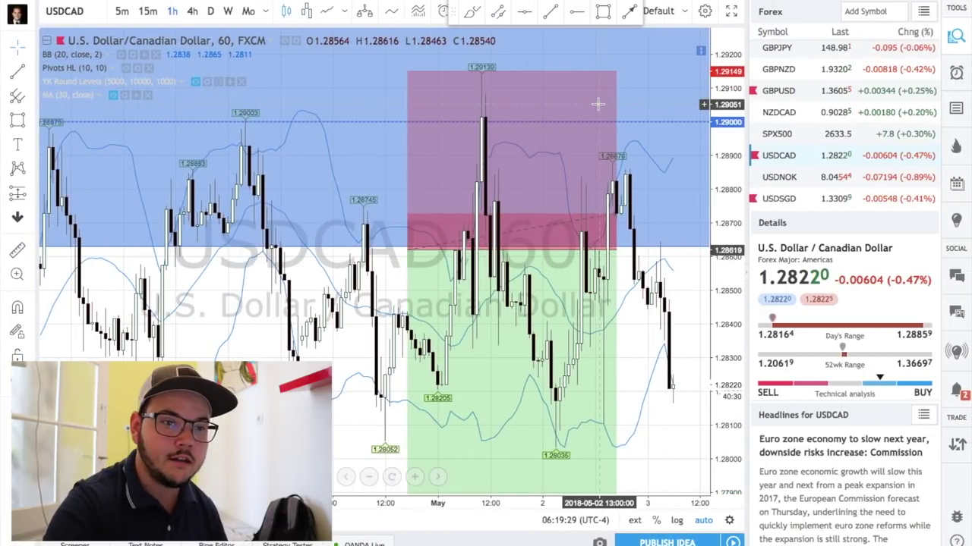
# Move the short position forward to start at the May 1 spike candle, with entry at 1.28617 and stop at 1.29147.
pyautogui.moveTo(597, 104); pyautogui.dragTo(663, 106)
pyautogui.moveTo(571, 157); pyautogui.dragTo(575, 156)
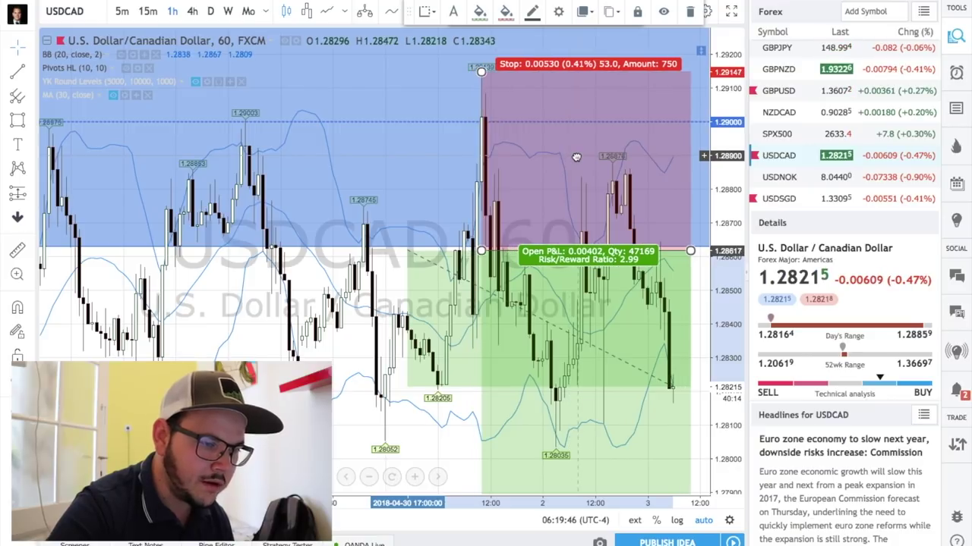
pyautogui.click(431, 176)
pyautogui.scroll(3, 431, 176)
pyautogui.click(403, 133)
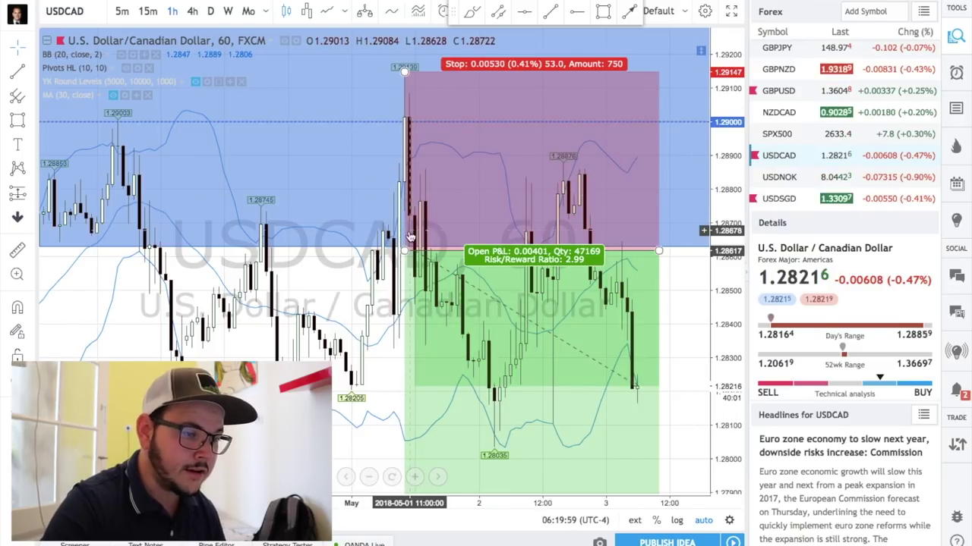
# Examine how price moved on the 1-hour USDCAD chart around the short position, from the entry candles out to the wider range.
pyautogui.scroll(5, 406, 220)
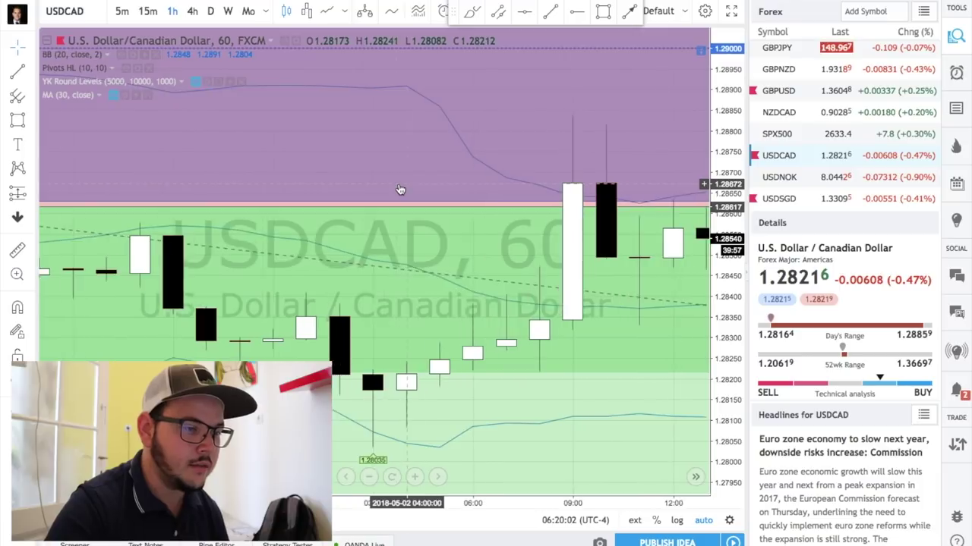
pyautogui.scroll(-3, 400, 190)
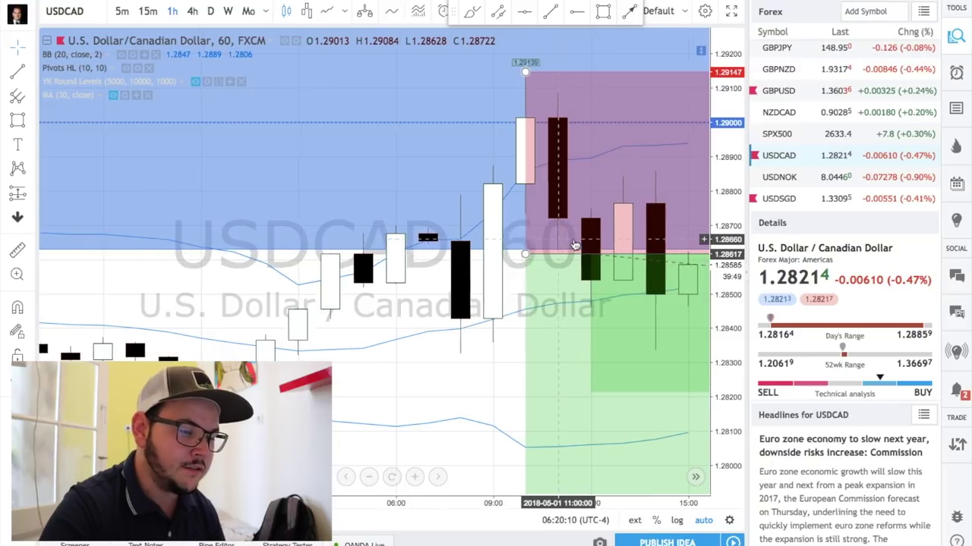
pyautogui.scroll(-4, 338, 228)
pyautogui.scroll(3, 337, 228)
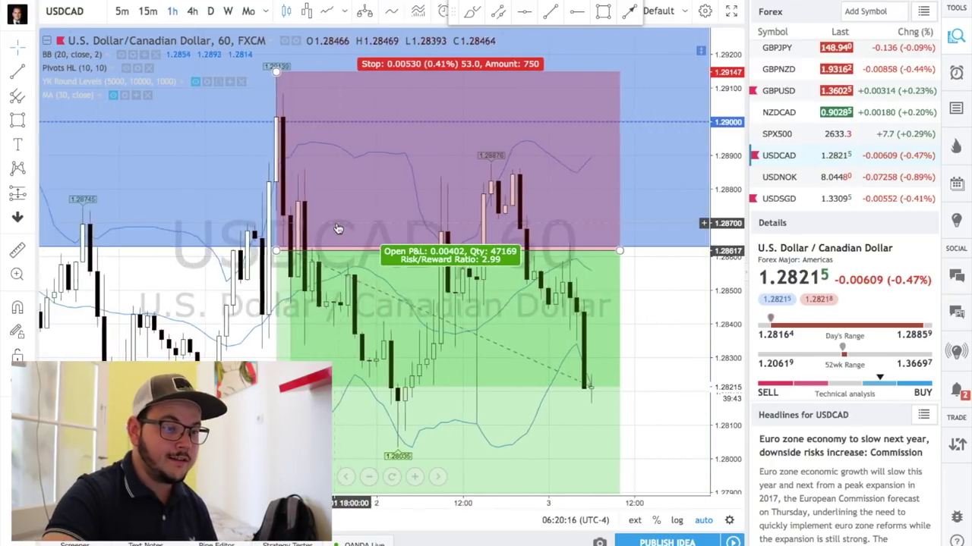
pyautogui.scroll(-3, 338, 220)
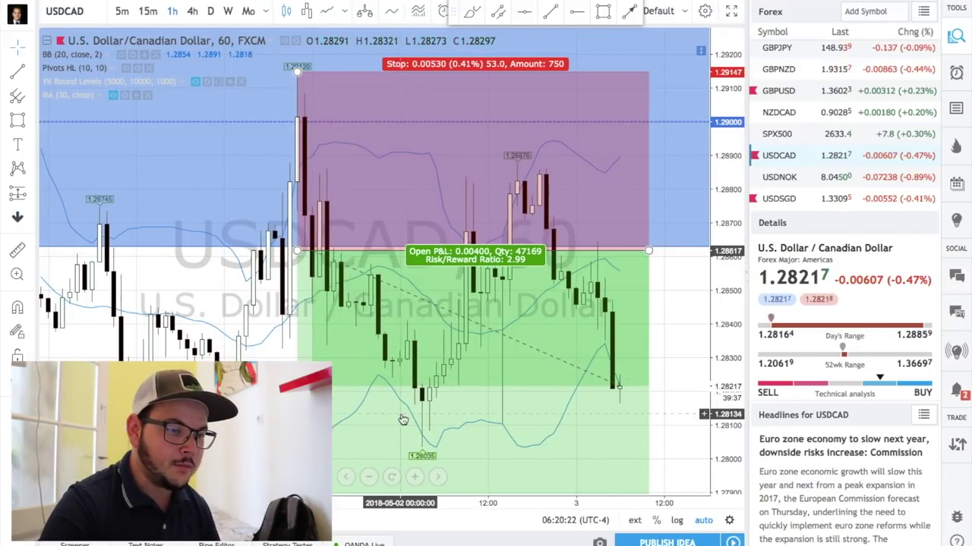
pyautogui.scroll(-2, 529, 351)
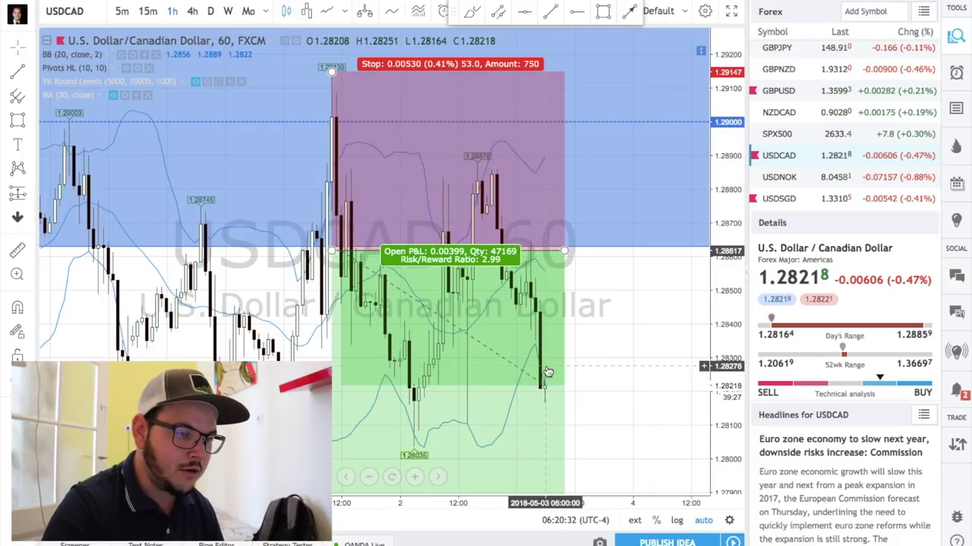
pyautogui.scroll(-2, 547, 372)
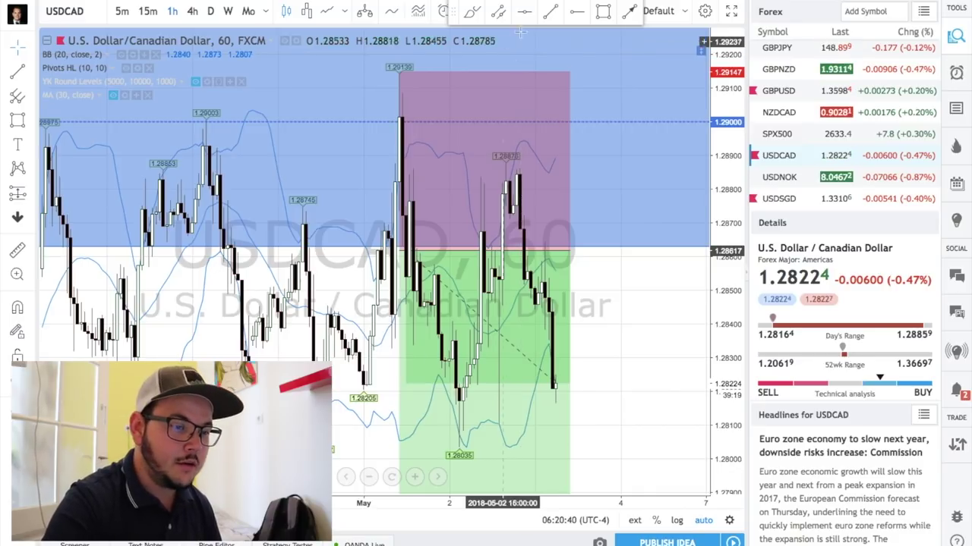
pyautogui.scroll(-3, 543, 148)
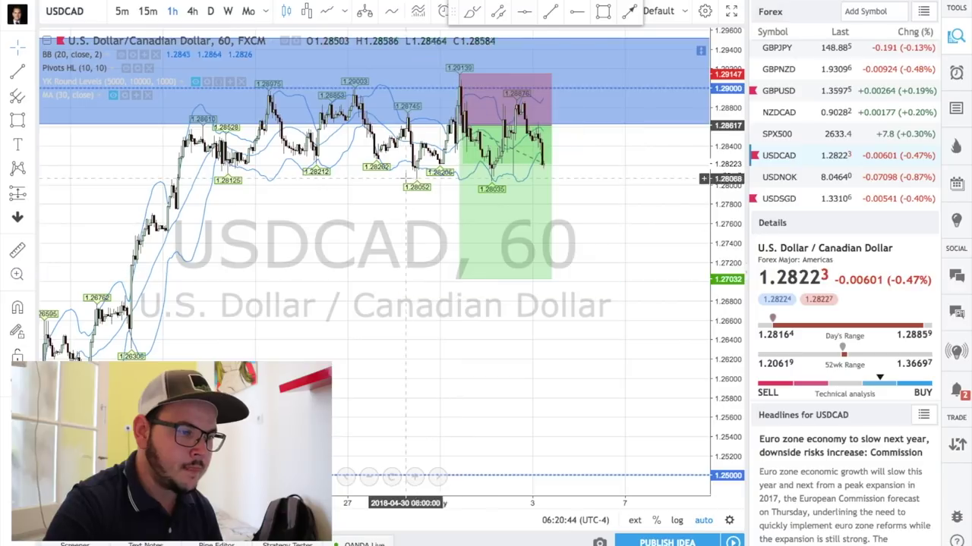
pyautogui.click(474, 144)
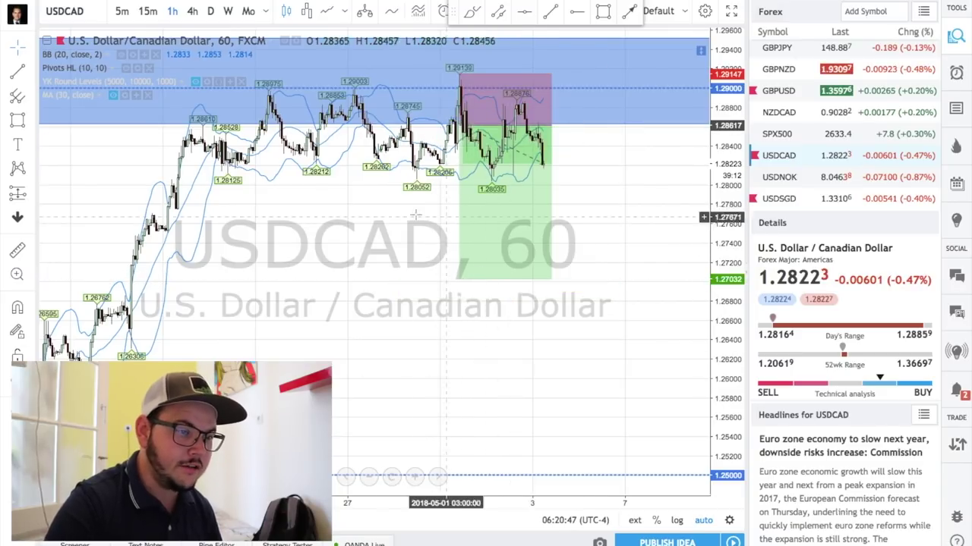
pyautogui.click(395, 175)
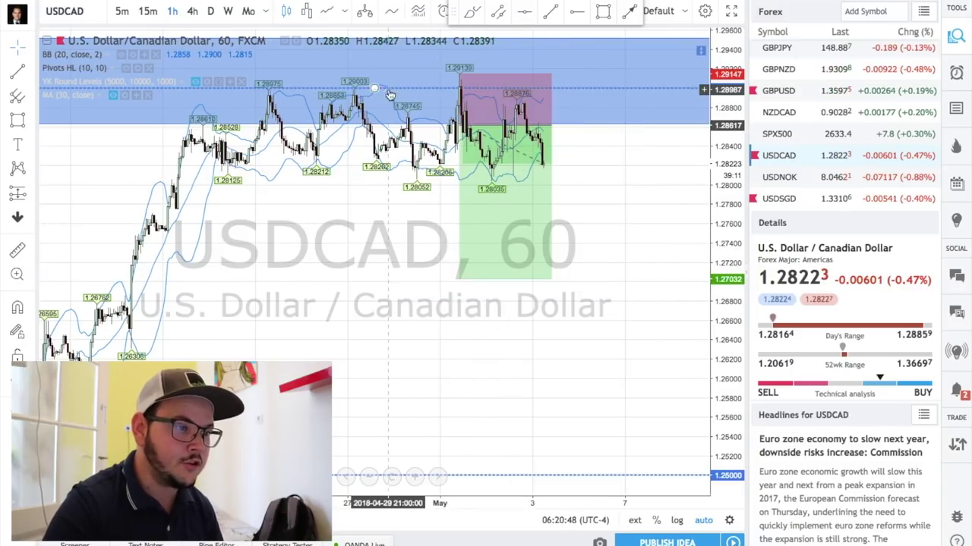
# Review USDCAD on the daily and weekly timeframes, focusing on price at the 1.29 resistance zone.
pyautogui.click(210, 12)
pyautogui.scroll(5, 379, 148)
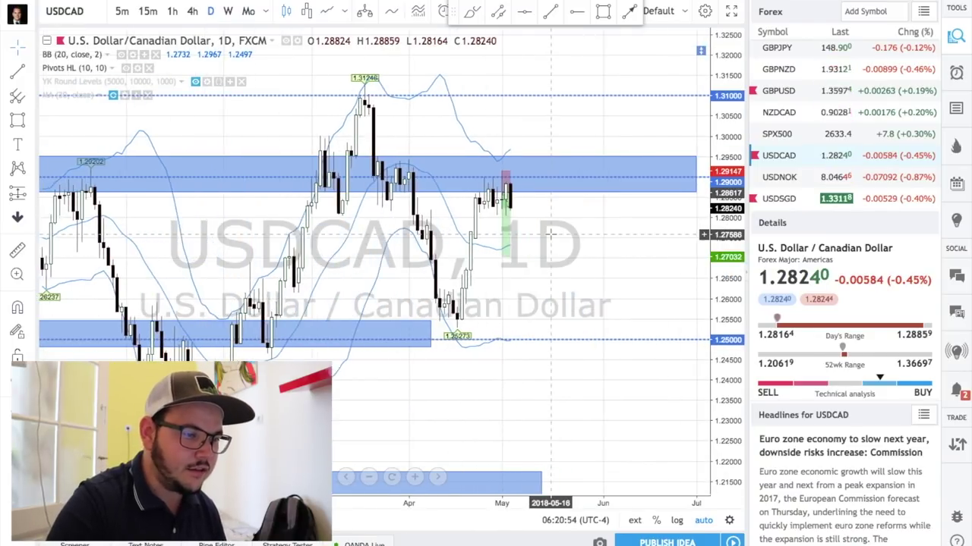
pyautogui.moveTo(551, 234); pyautogui.dragTo(556, 239)
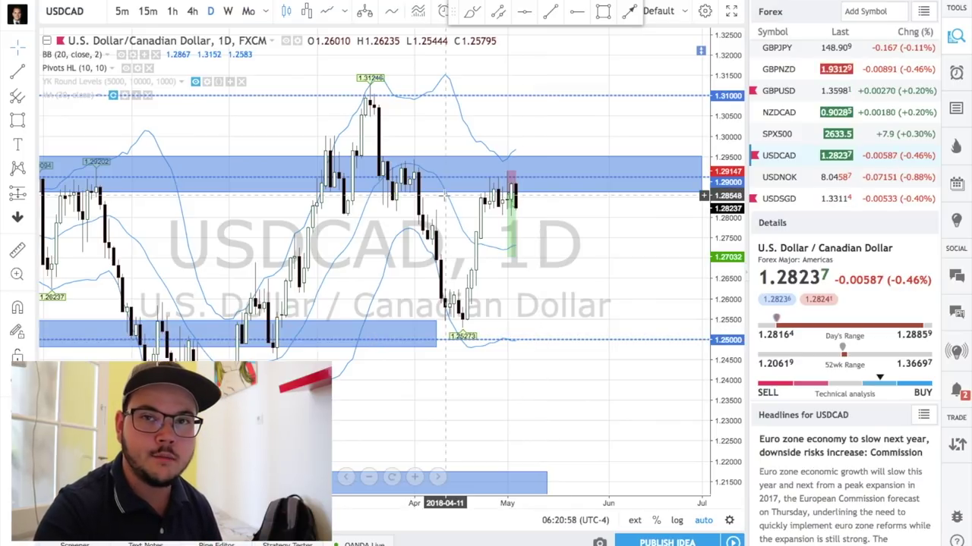
pyautogui.moveTo(197, 7)
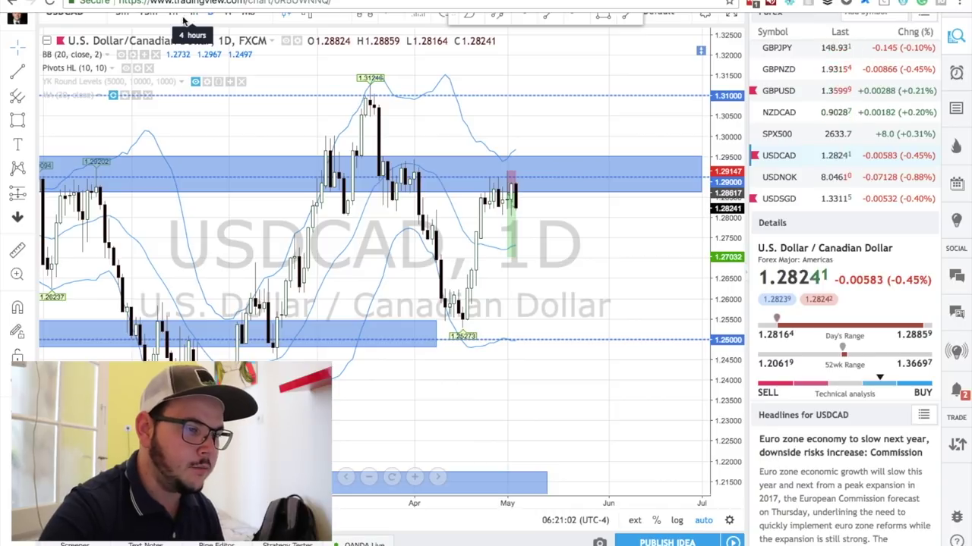
pyautogui.click(227, 13)
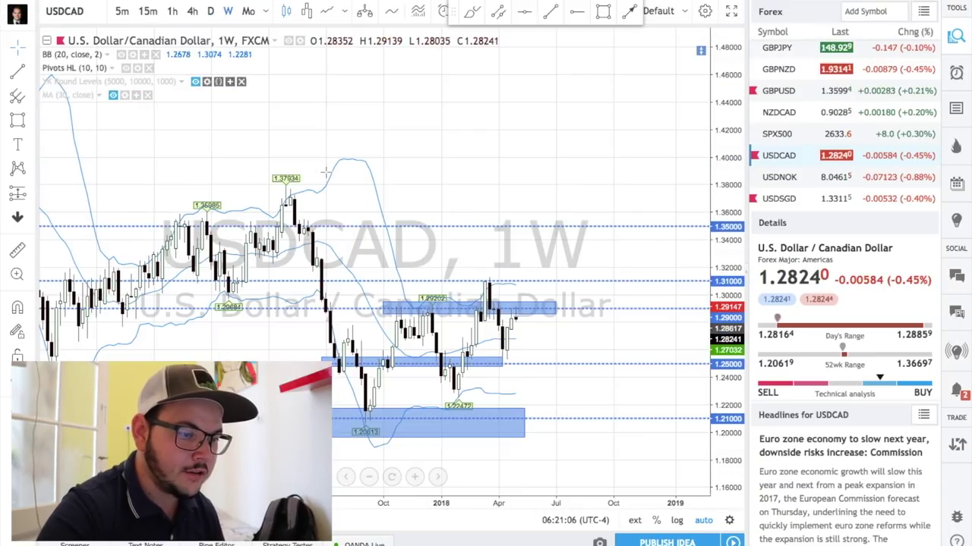
pyautogui.scroll(5, 312, 154)
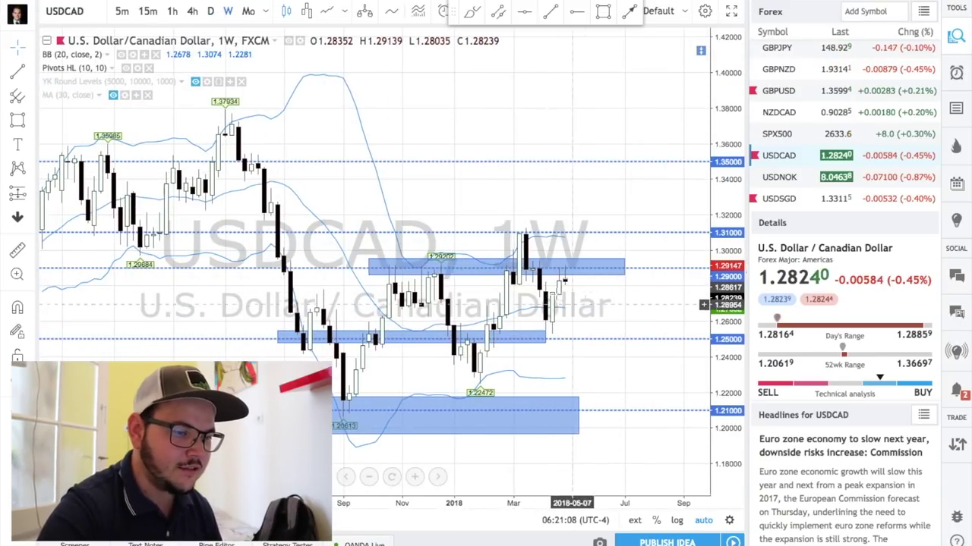
# Return to the 1-hour USDCAD chart and draw a freehand brush line beneath the range's swing lows, at about 1.281 to 1.282.
pyautogui.click(174, 17)
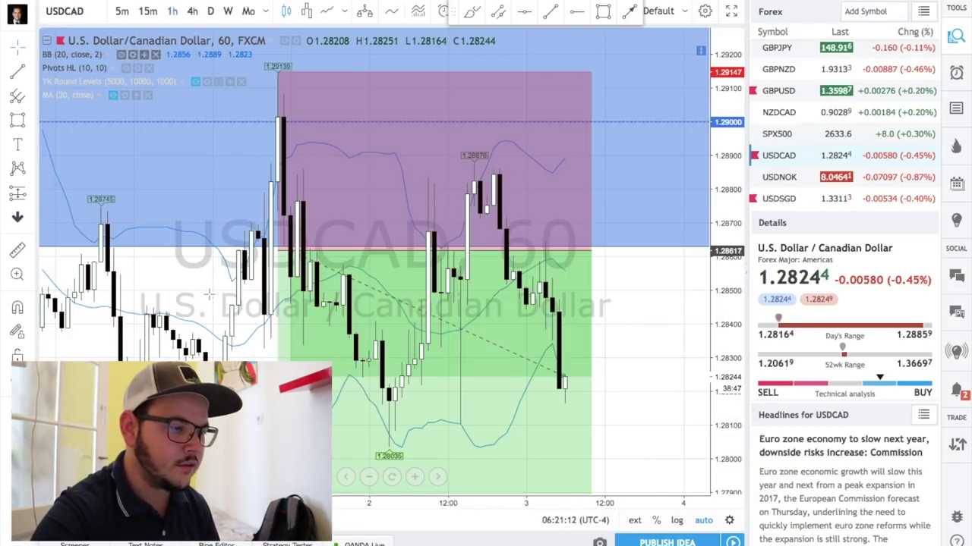
pyautogui.scroll(-5, 210, 293)
pyautogui.scroll(-1, 209, 294)
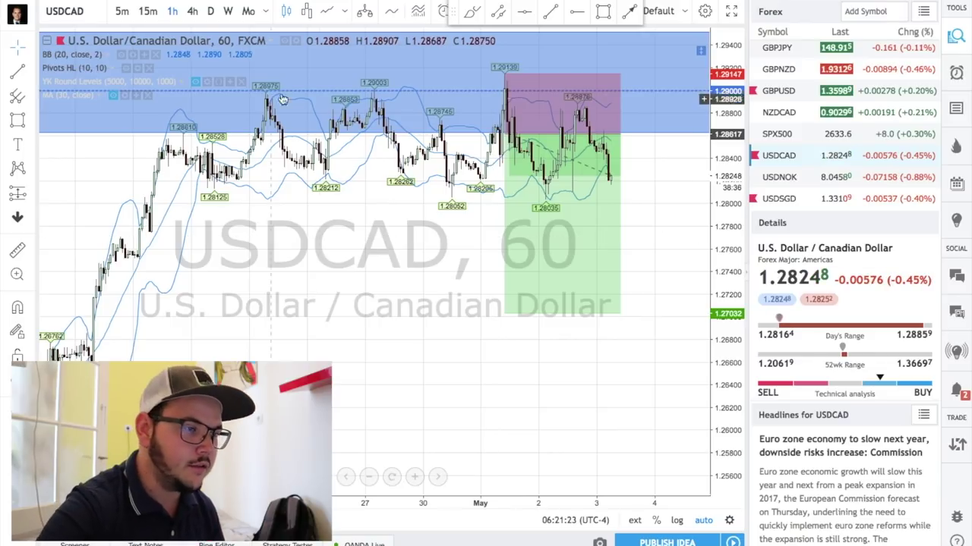
pyautogui.click(472, 12)
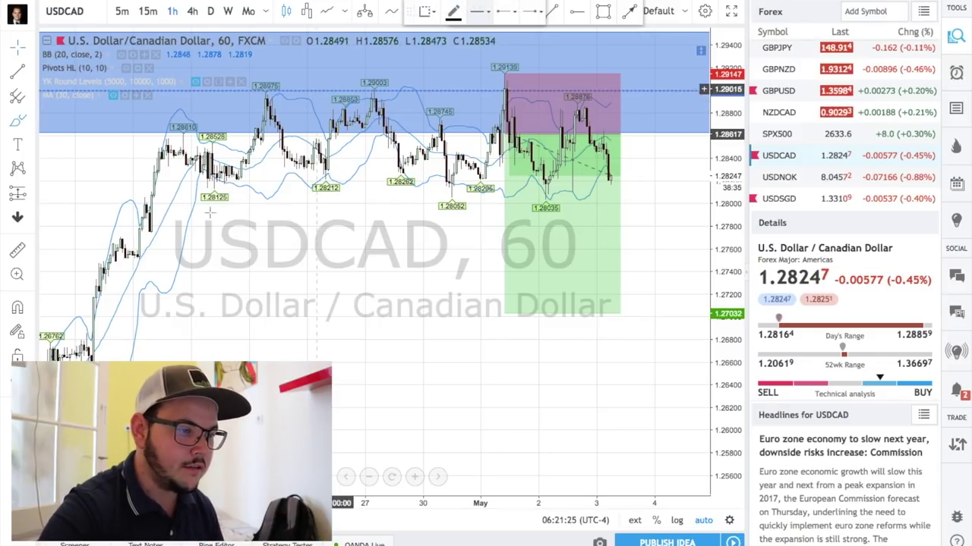
pyautogui.moveTo(223, 183)
pyautogui.mouseDown()
pyautogui.moveTo(673, 193)
pyautogui.moveTo(512, 199)
pyautogui.moveTo(599, 198)
pyautogui.mouseUp()
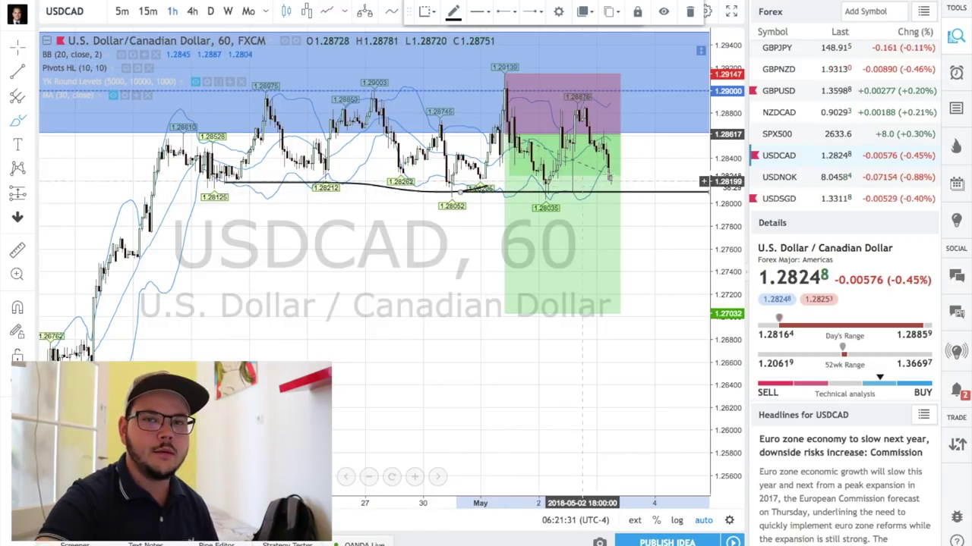
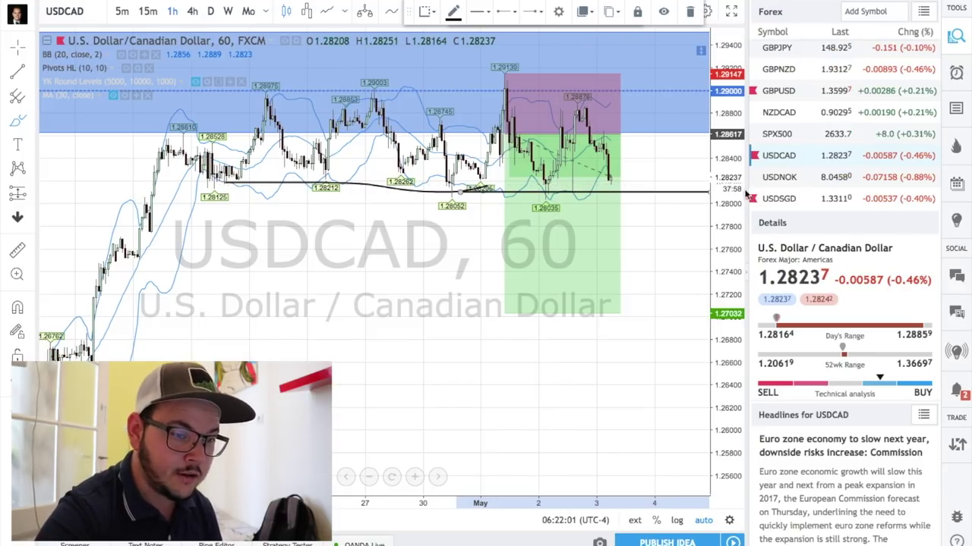
# Open the USDSGD chart and review its daily and weekly price action below the 1.34 level.
pyautogui.click(778, 198)
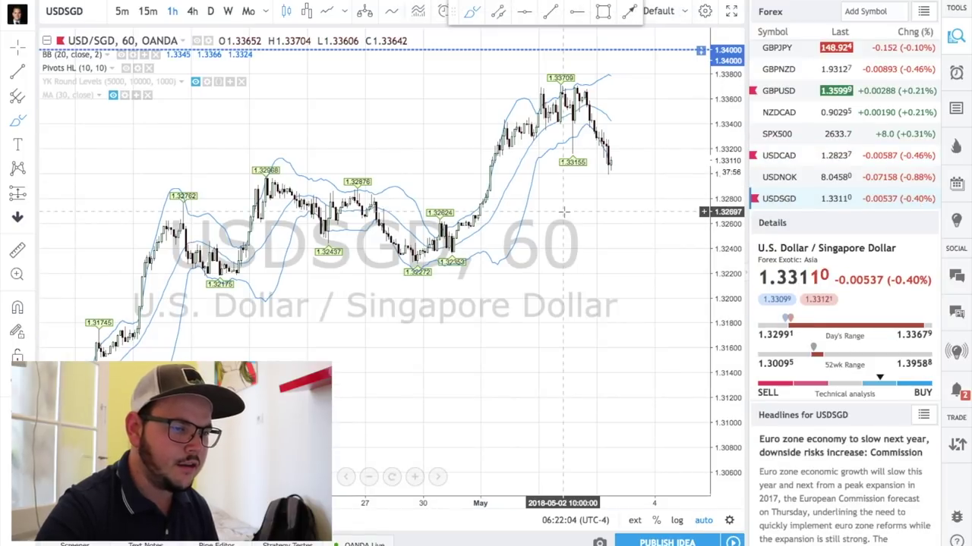
pyautogui.click(209, 10)
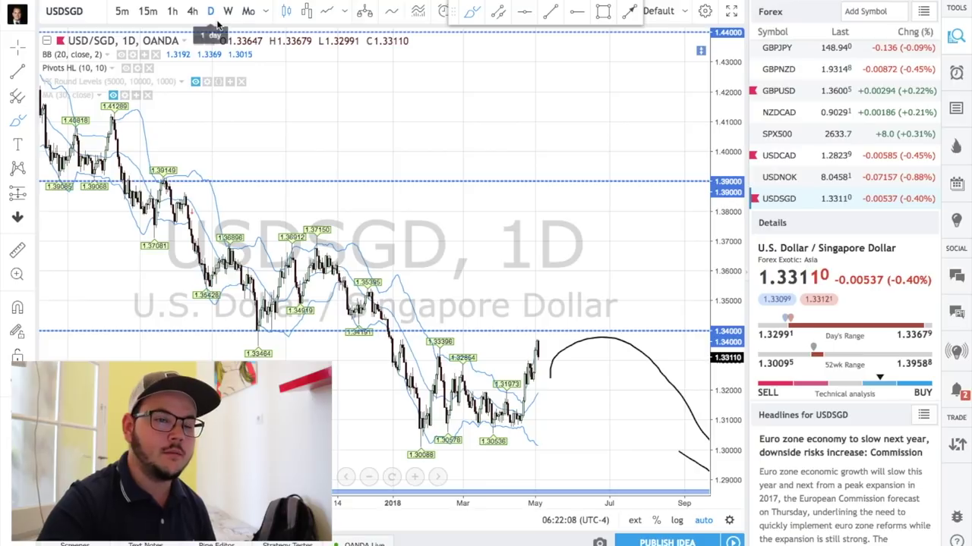
pyautogui.click(226, 12)
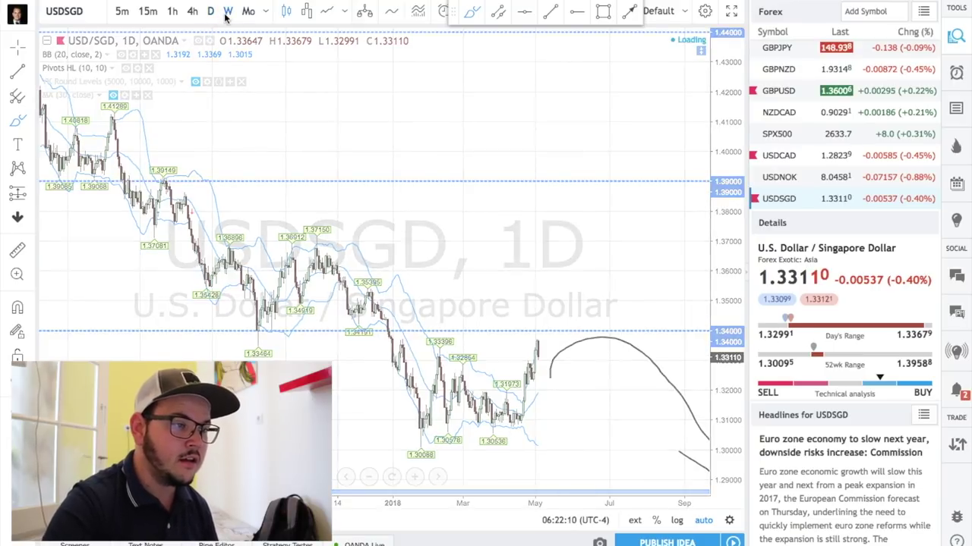
pyautogui.scroll(3, 339, 247)
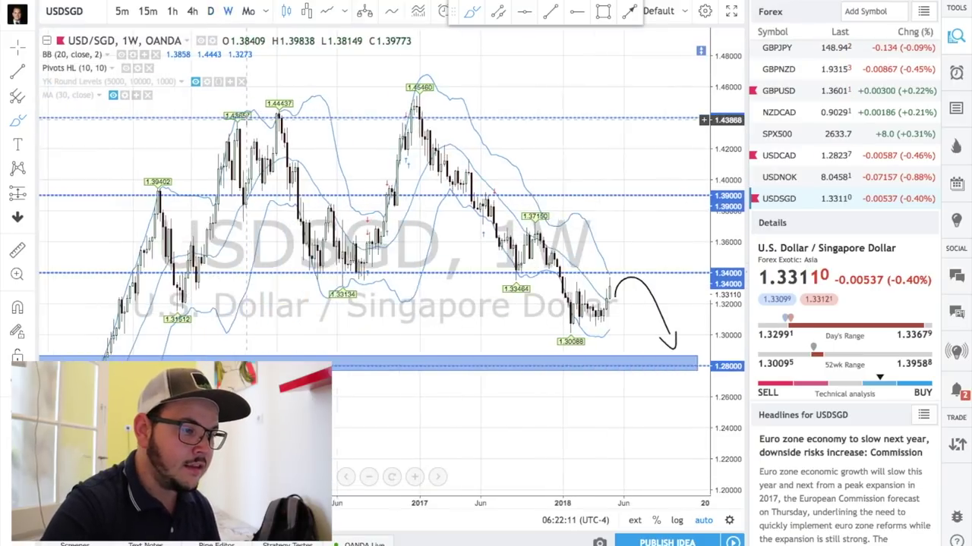
pyautogui.scroll(5, 340, 248)
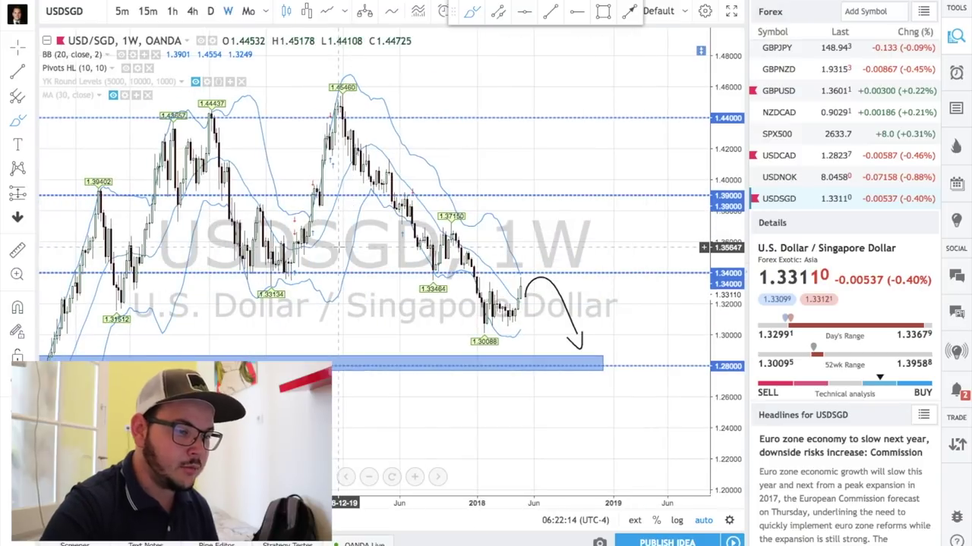
pyautogui.scroll(-5, 339, 247)
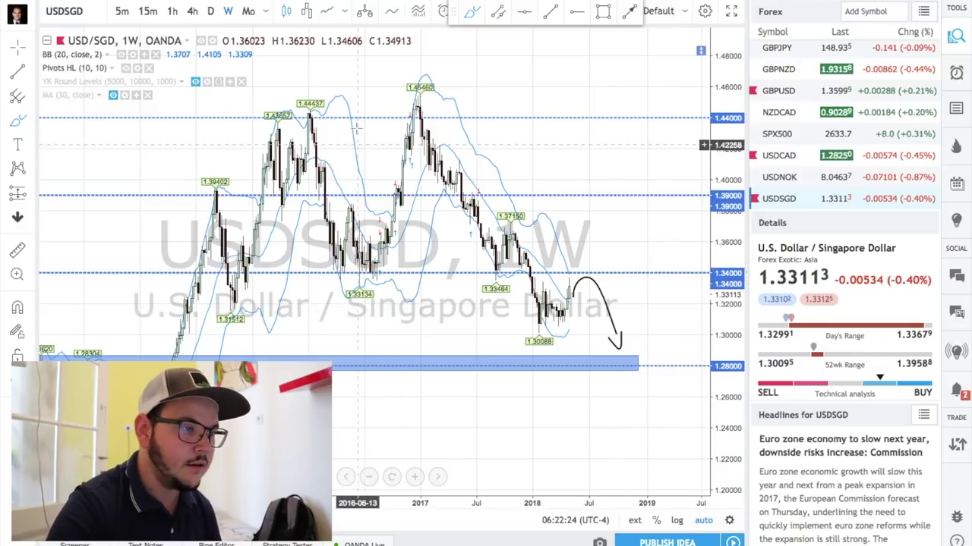
# On the daily USDSGD chart, place a Short Position at the latest candle with entry at 1.32970.
pyautogui.click(211, 11)
pyautogui.scroll(5, 372, 150)
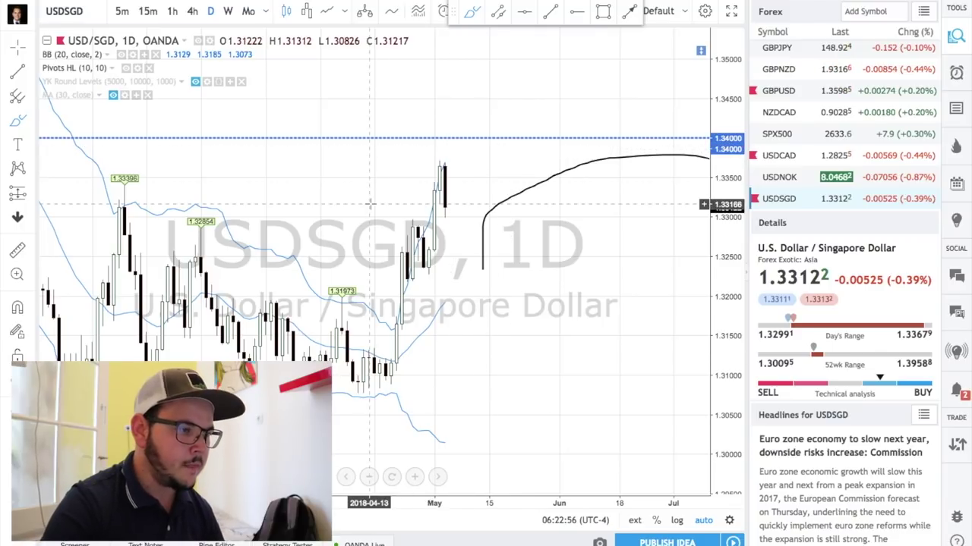
pyautogui.click(33, 199)
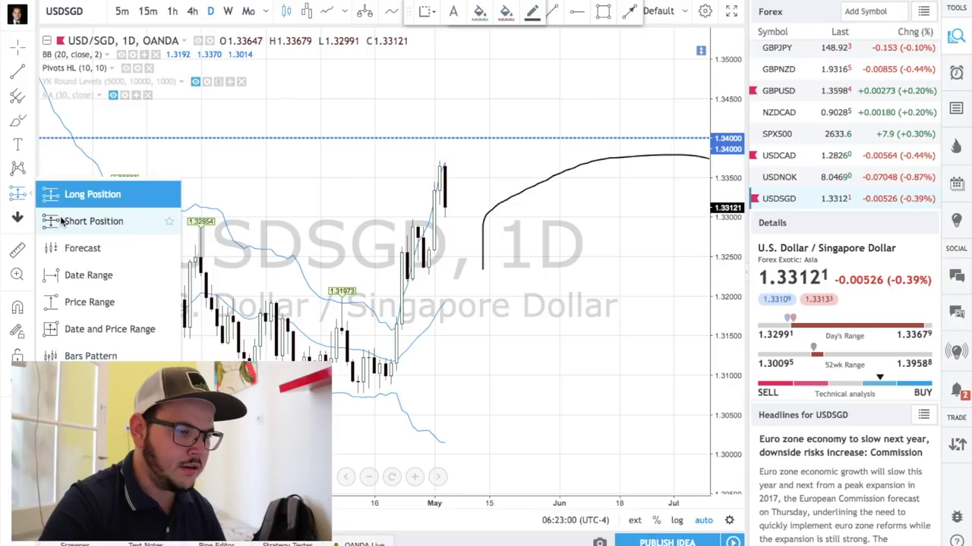
pyautogui.click(60, 217)
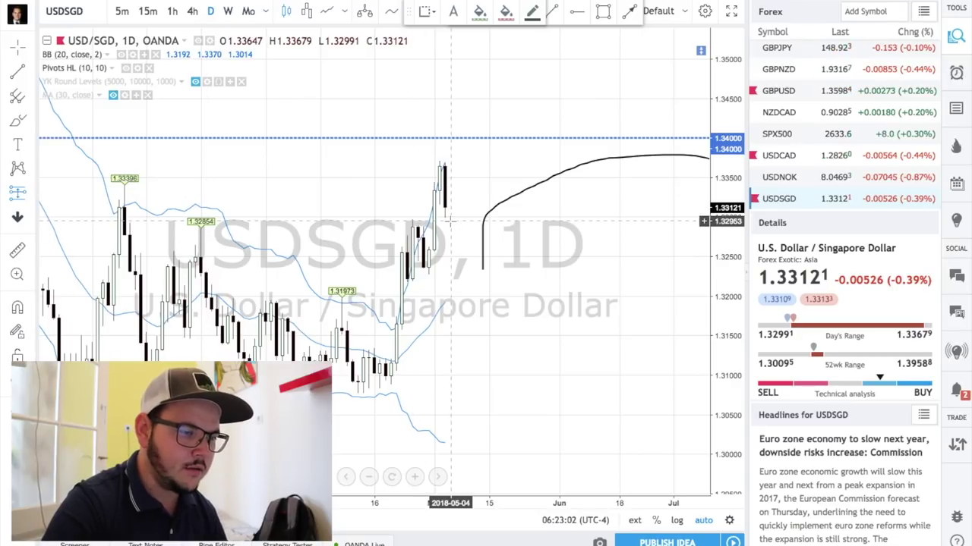
pyautogui.click(446, 220)
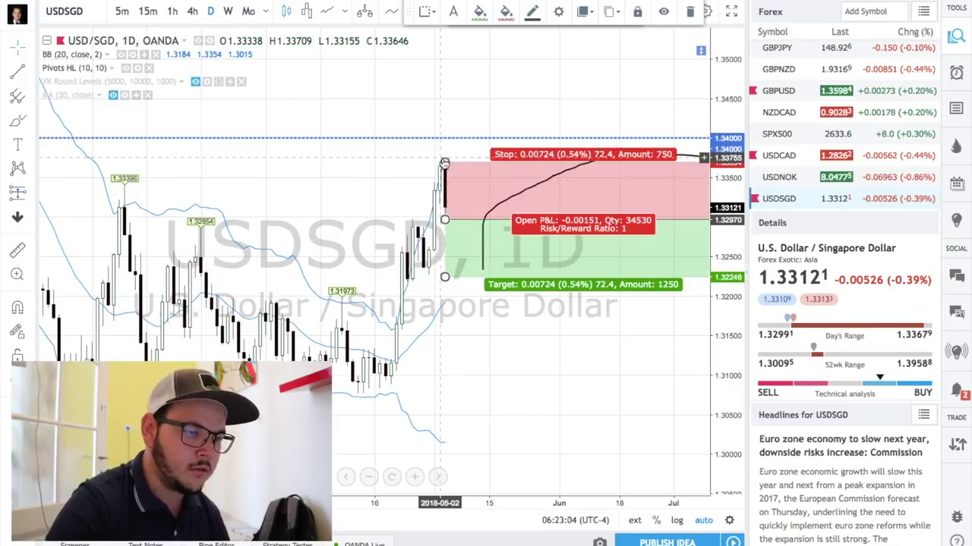
# Set the USDSGD short position's stop to 1.33763 and its target to 1.30590 for a risk/reward ratio of 3.
pyautogui.moveTo(445, 165); pyautogui.dragTo(445, 157)
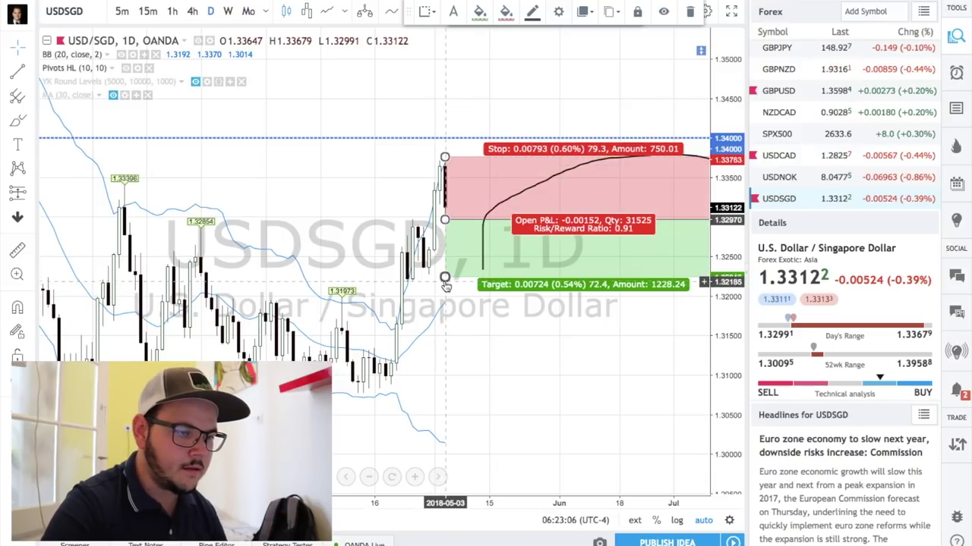
pyautogui.moveTo(445, 279); pyautogui.dragTo(467, 409)
pyautogui.click(398, 322)
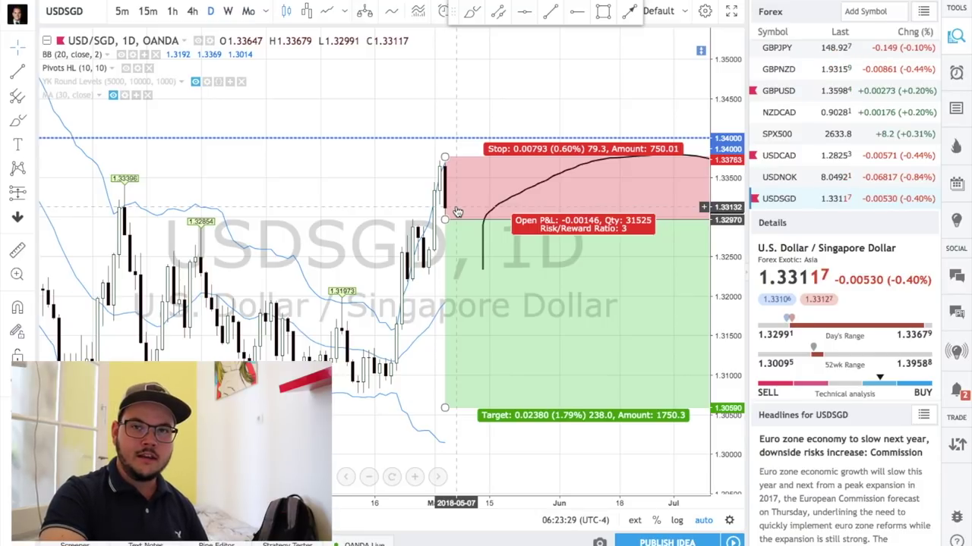
pyautogui.scroll(-3, 456, 212)
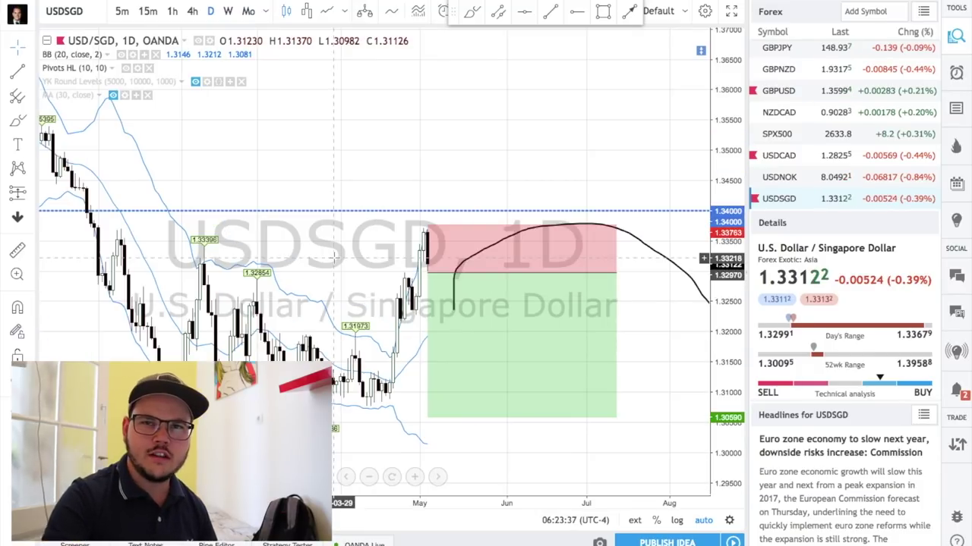